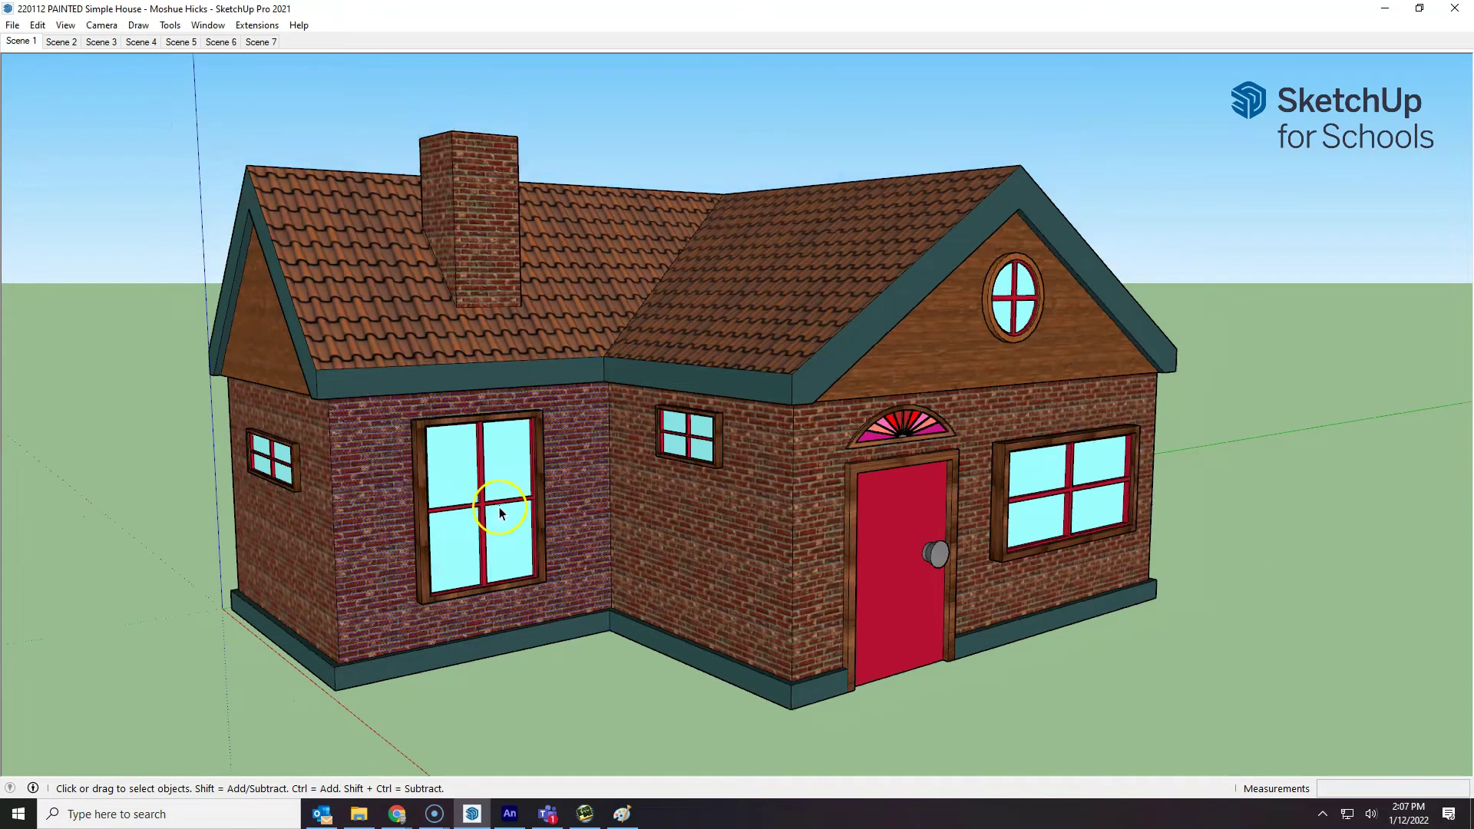
- Triple-click to select all of the textured house's geometry, orbiting to view it from above
middle_click_drag(500, 509, 633, 488)
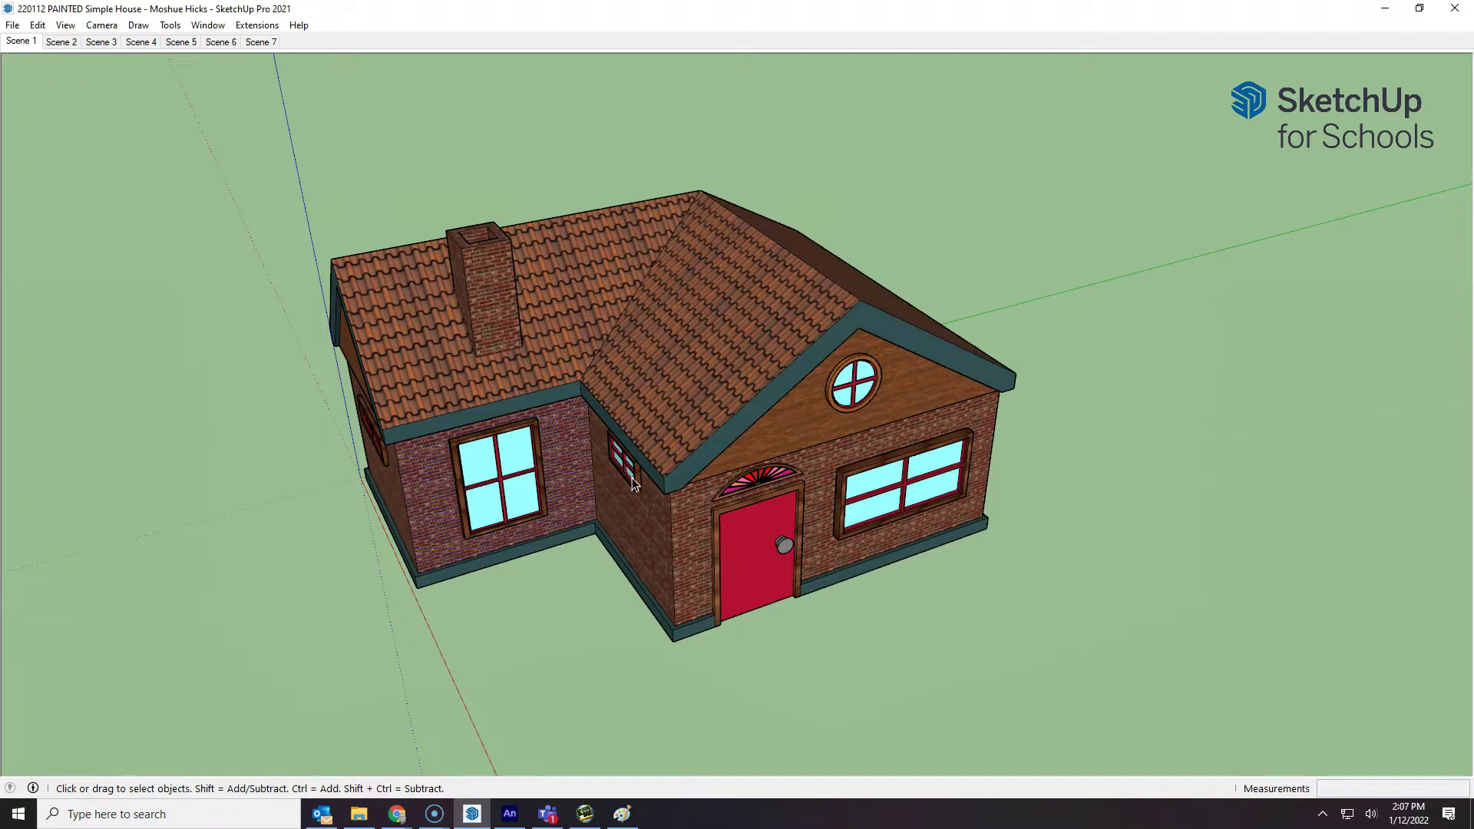
triple_click(633, 484)
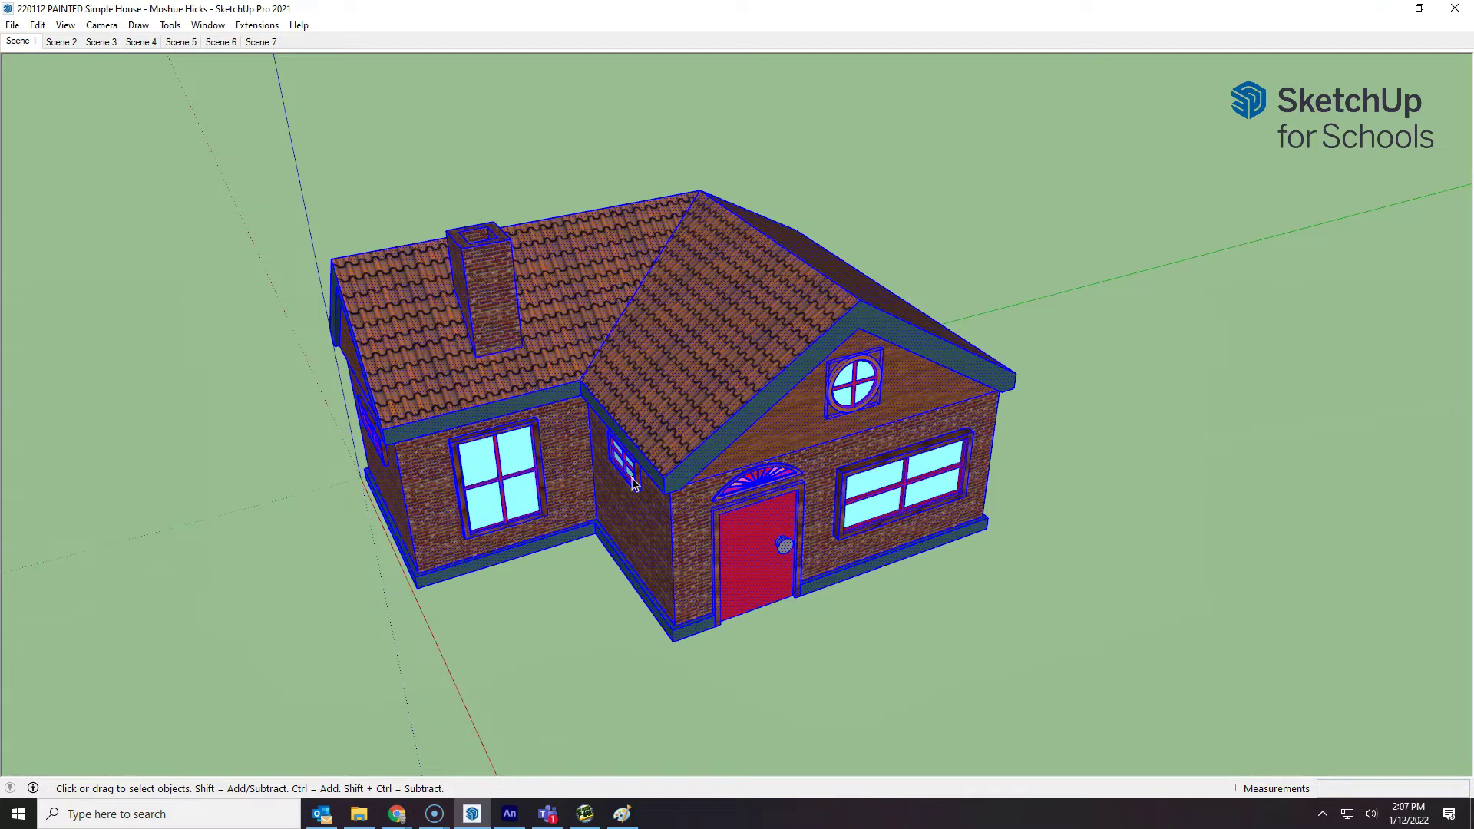
right_click(660, 393)
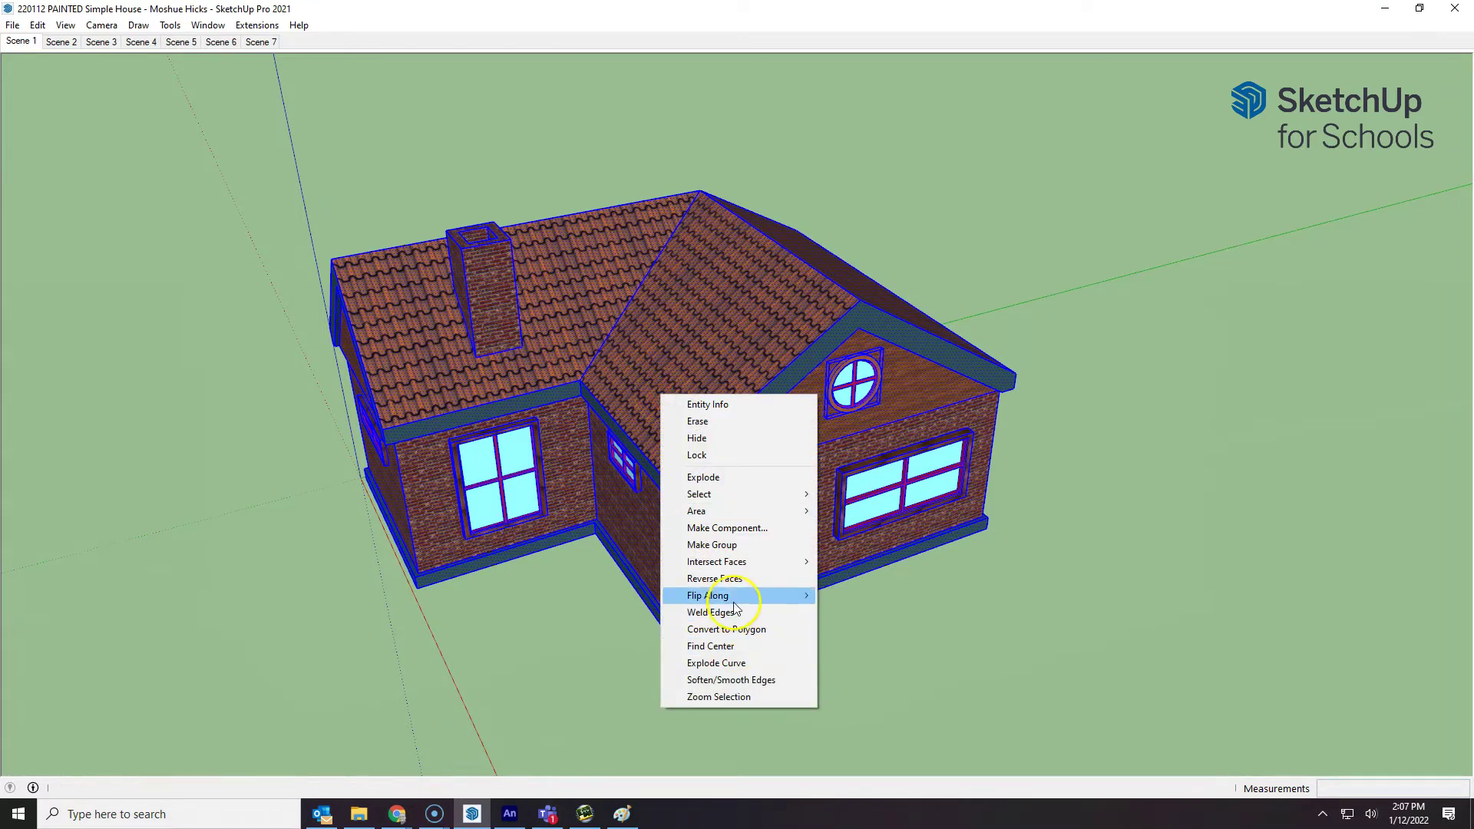
left_click(734, 579)
middle_click_drag(735, 579, 173, 502)
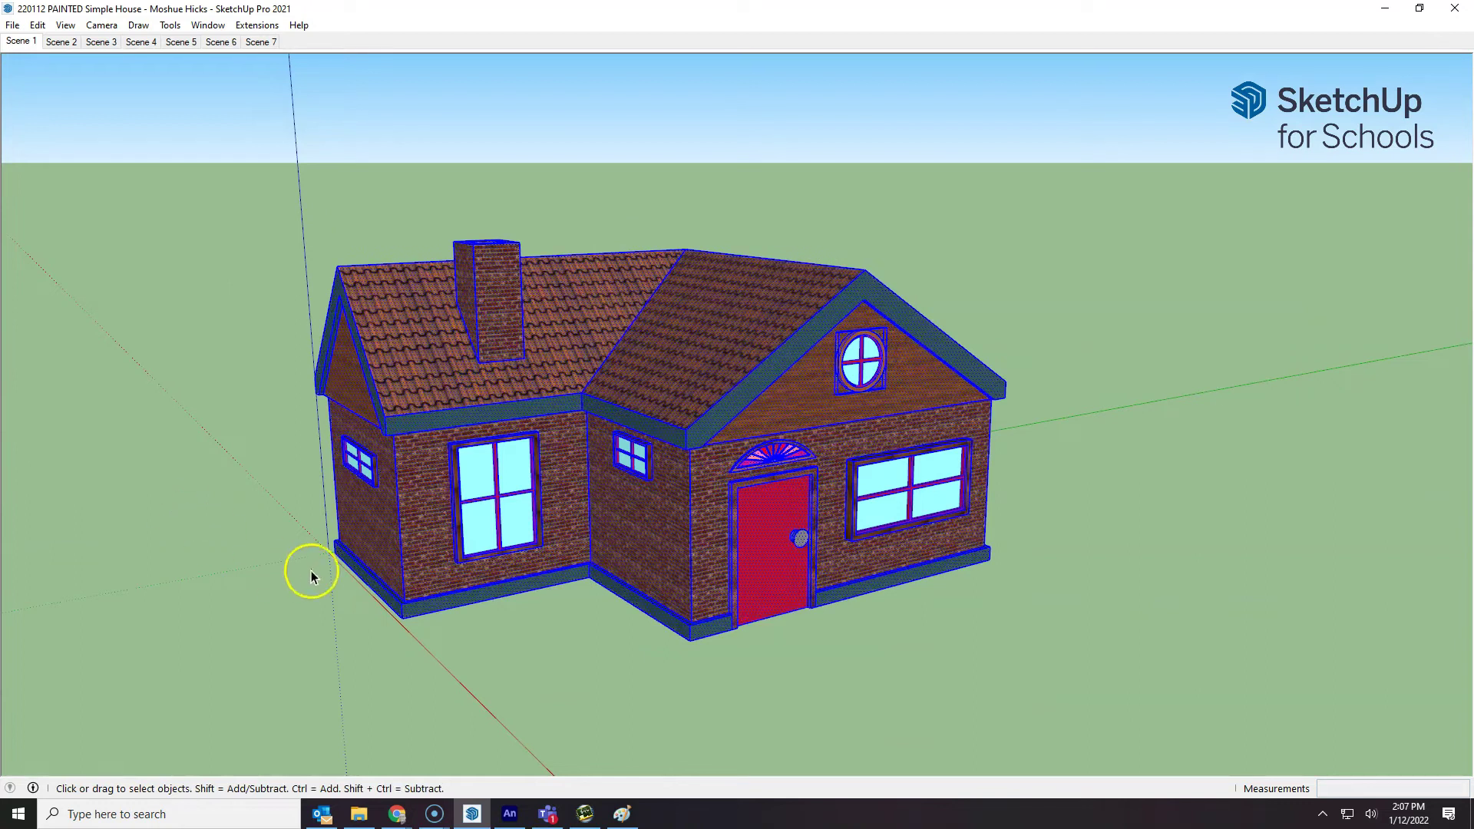
- Make the selected house geometry into a single group, then deselect it
right_click(495, 455)
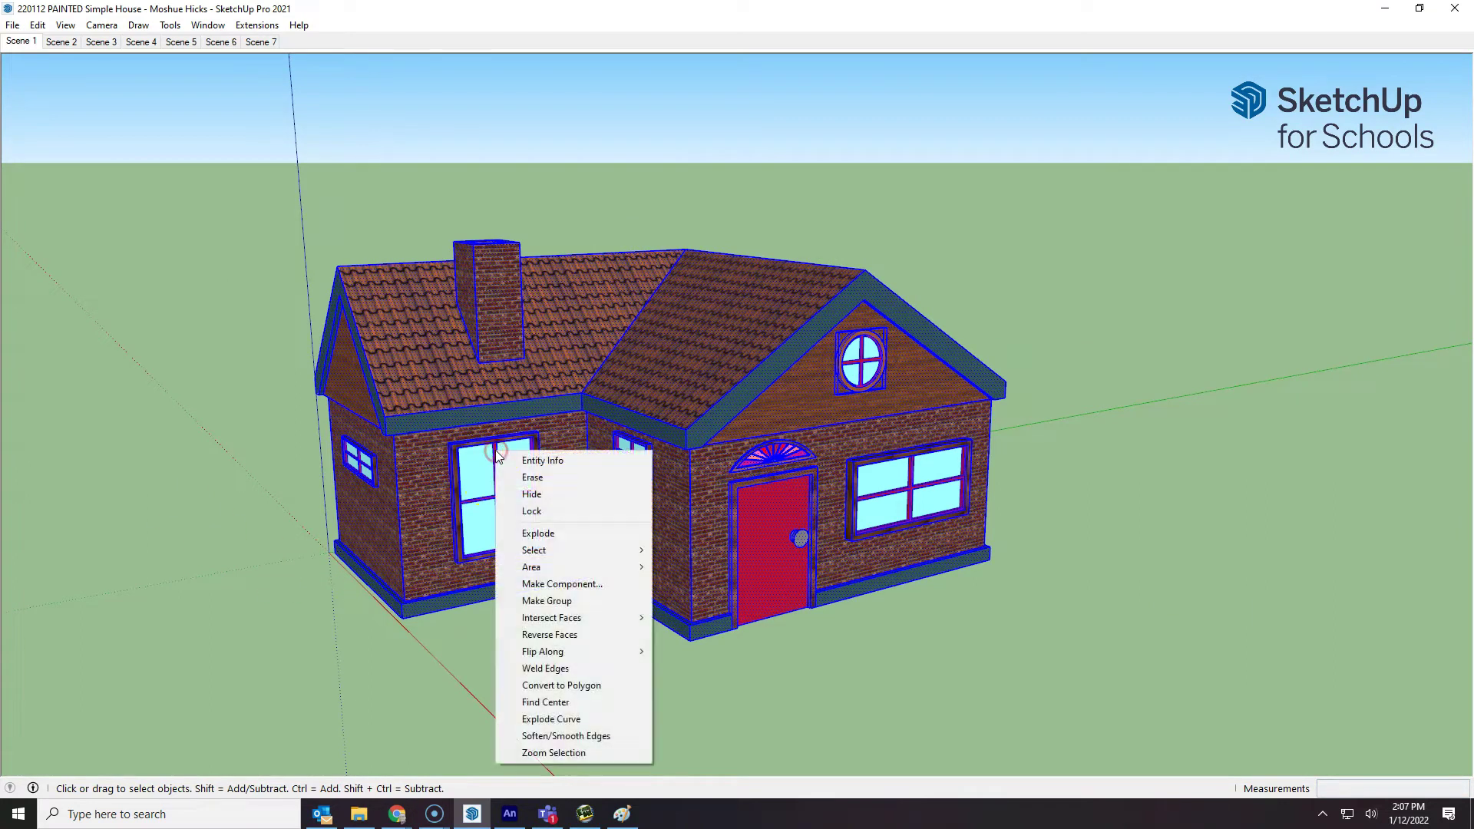
left_click(561, 608)
left_click(970, 647)
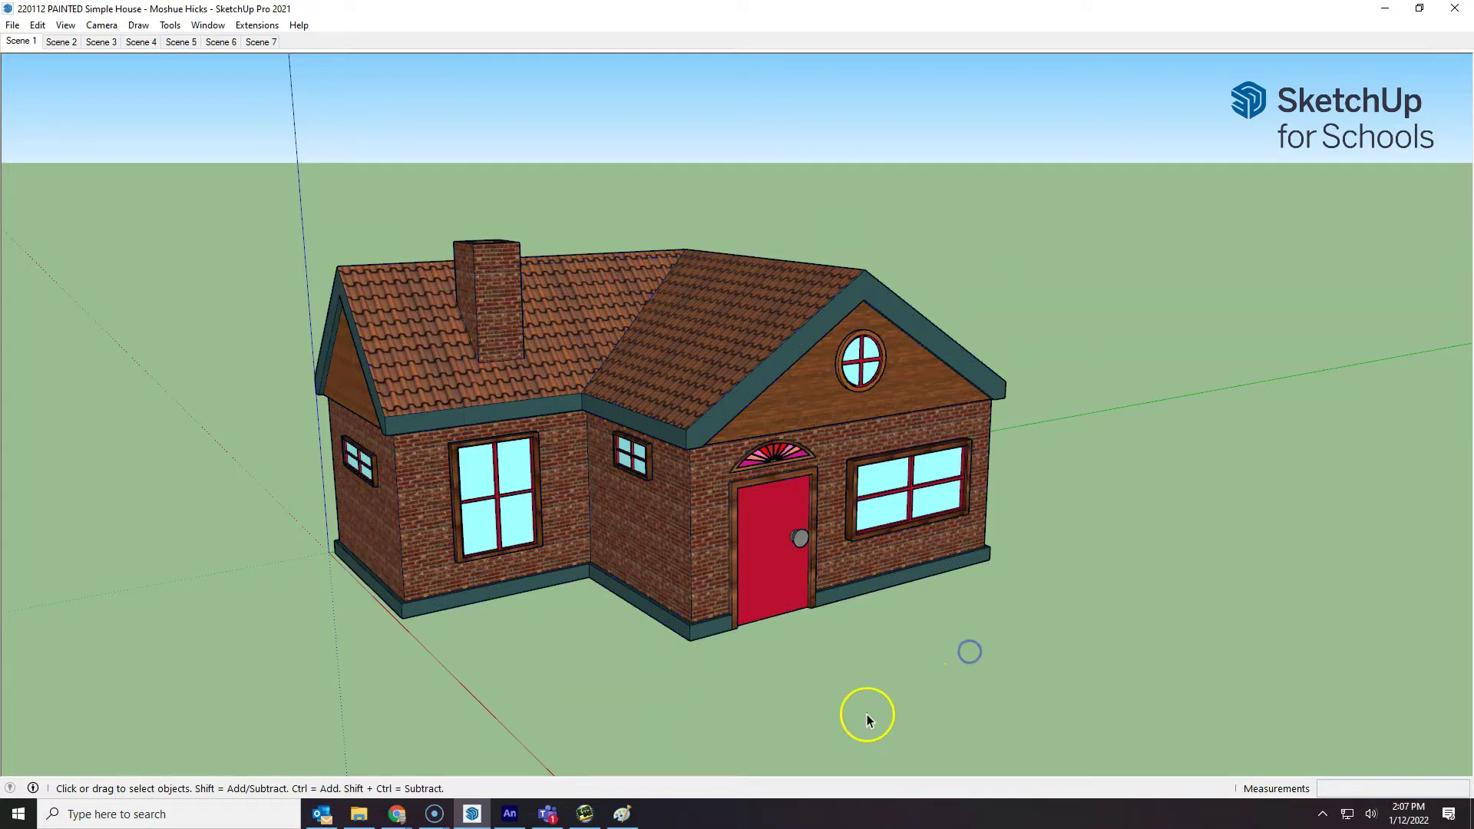
- Orbit around the grouped house until its underside fills the view
middle_click_drag(864, 711, 629, 691)
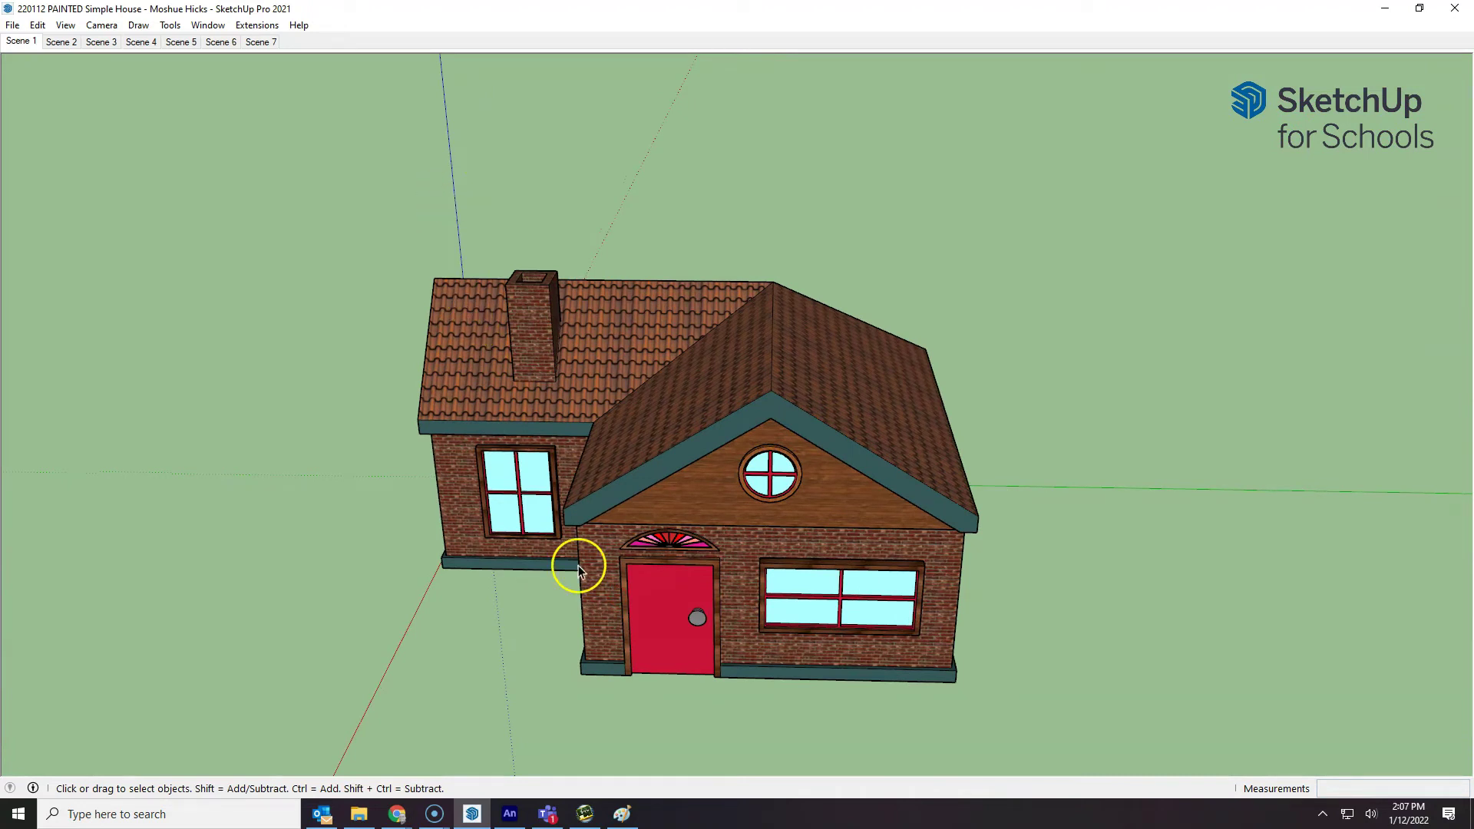
middle_click_drag(578, 569, 1005, 472)
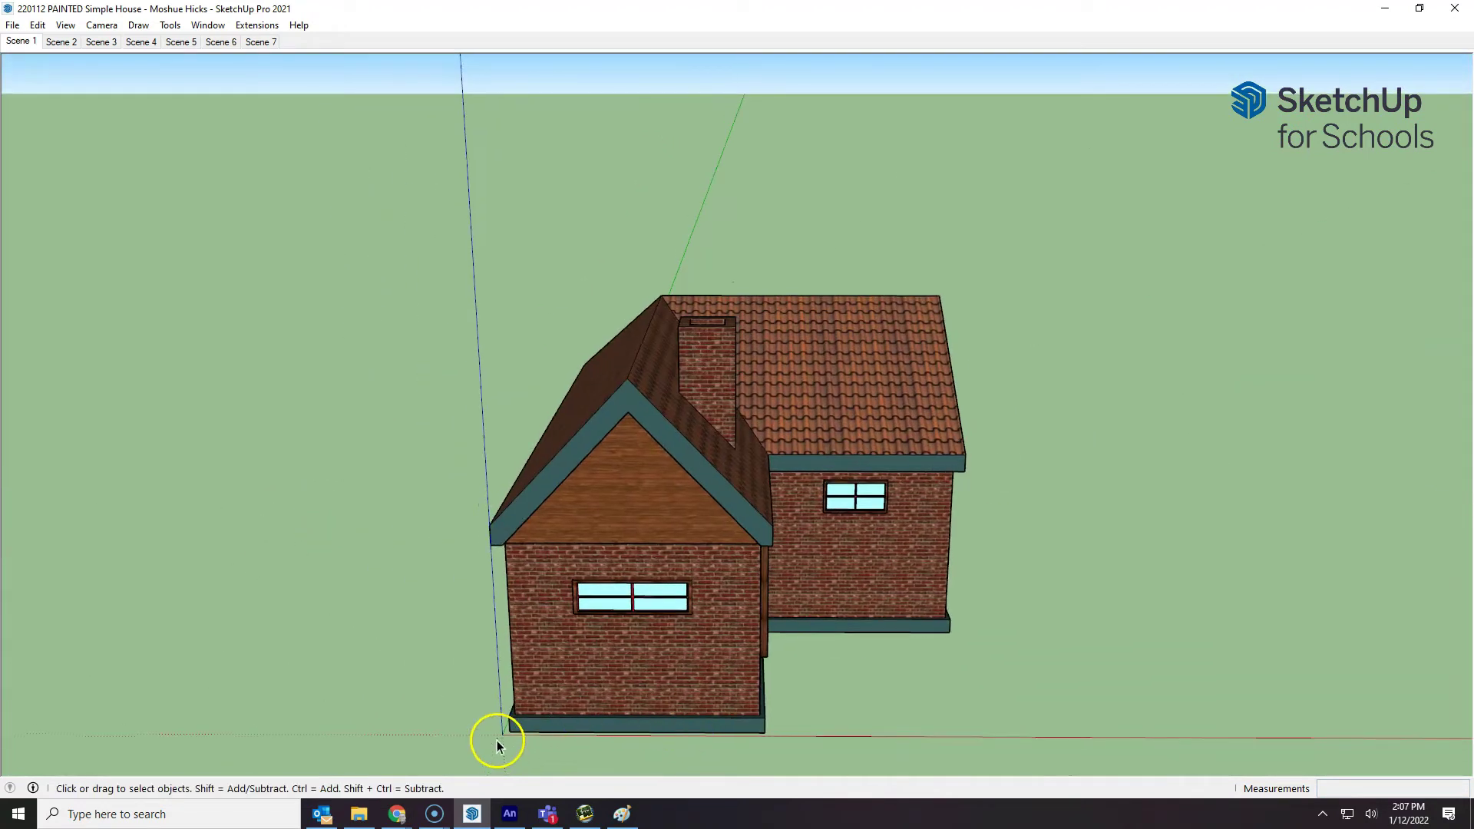
middle_click_drag(980, 648, 612, 362)
mouse_move(745, 574)
middle_mouse_down()
mouse_move(819, 404)
mouse_move(812, 328)
mouse_move(828, 357)
middle_mouse_up()
- Move the house group left so the red axis runs through it
left_click(821, 330)
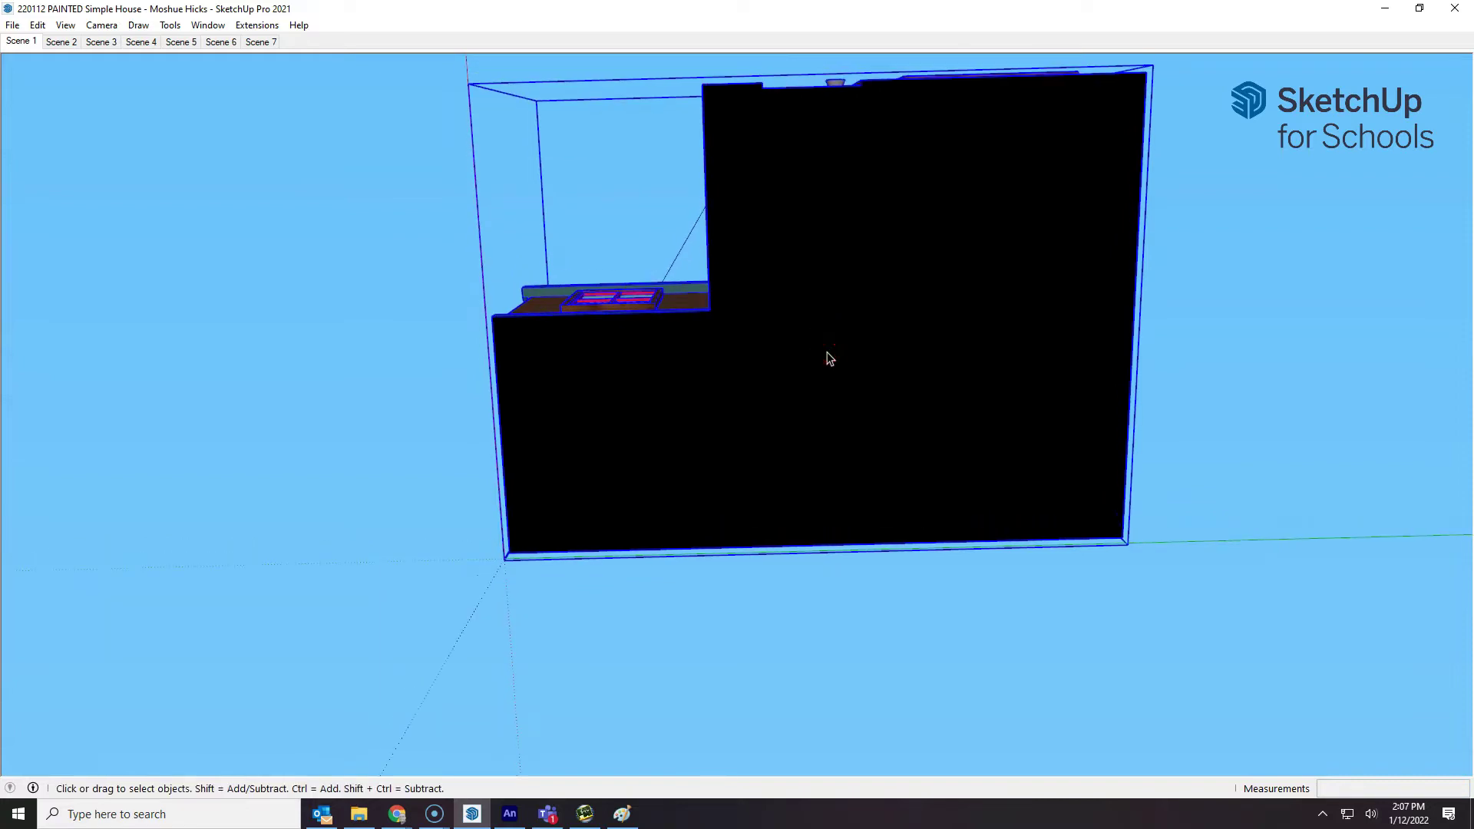
key("m")
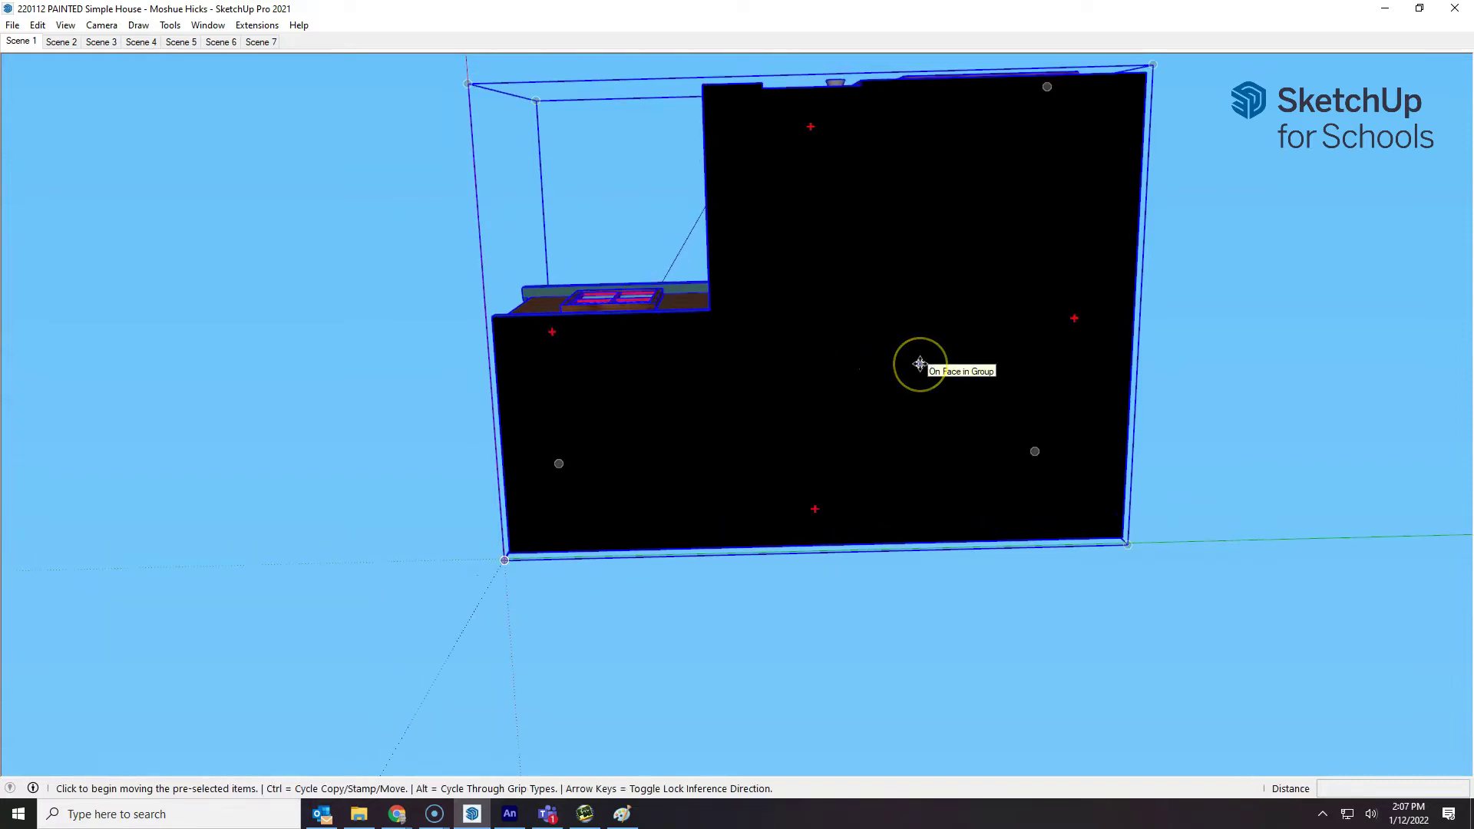
left_click_drag(920, 363, 602, 377)
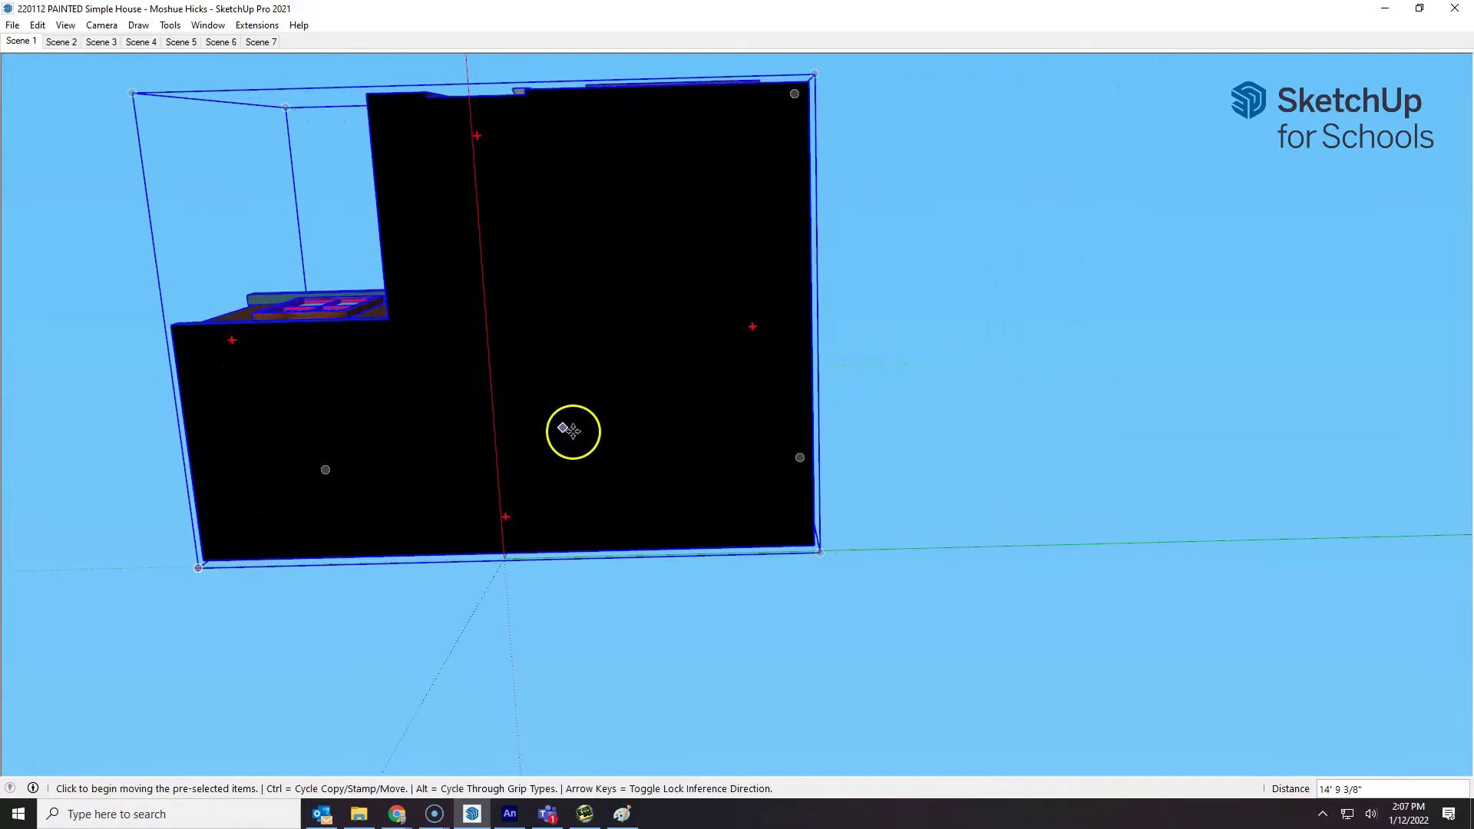
scroll(502, 529, "up", 8)
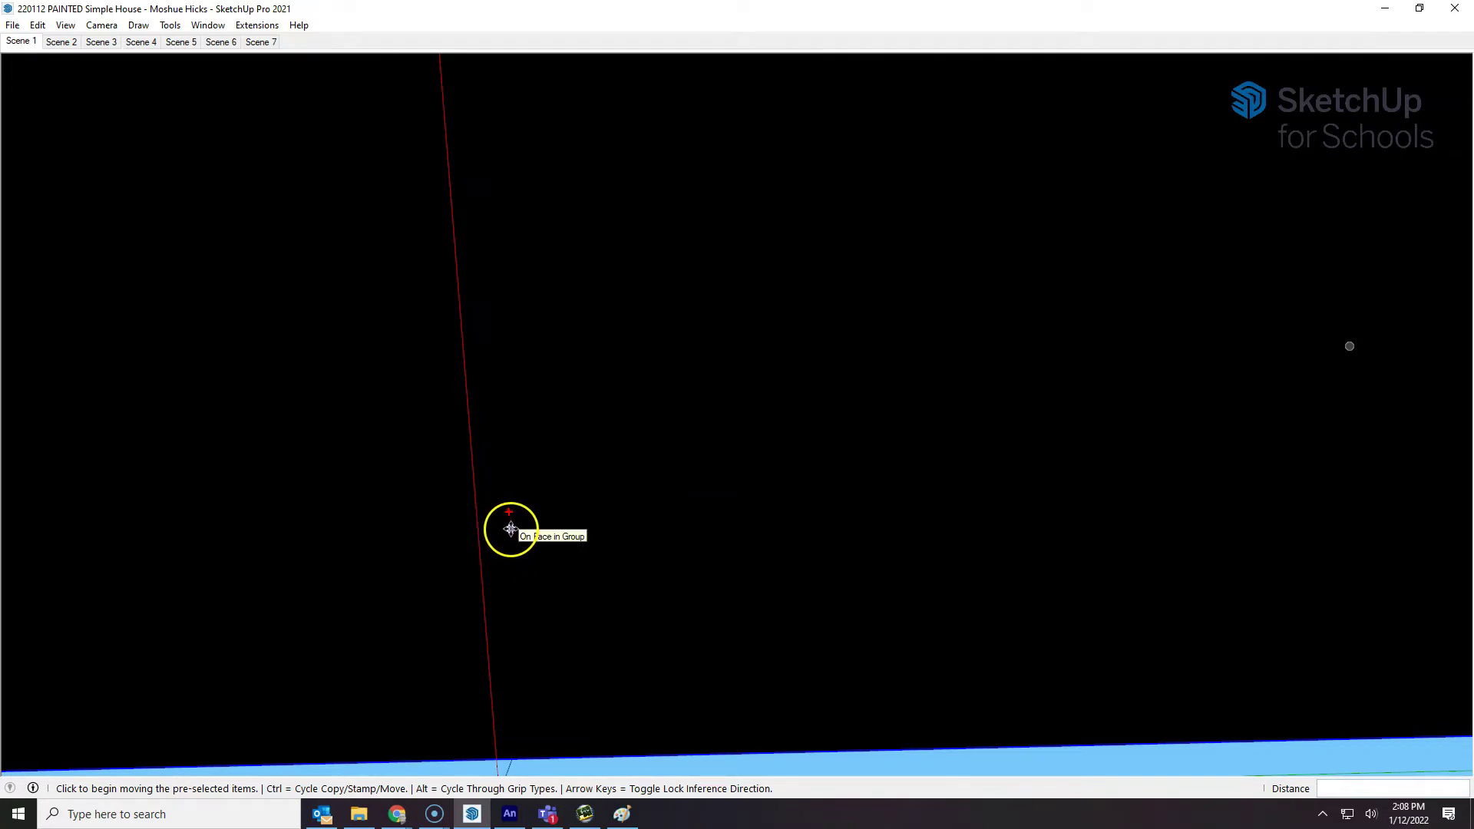
- Nudge the house group a further 2 3/4" into position
left_click(509, 529)
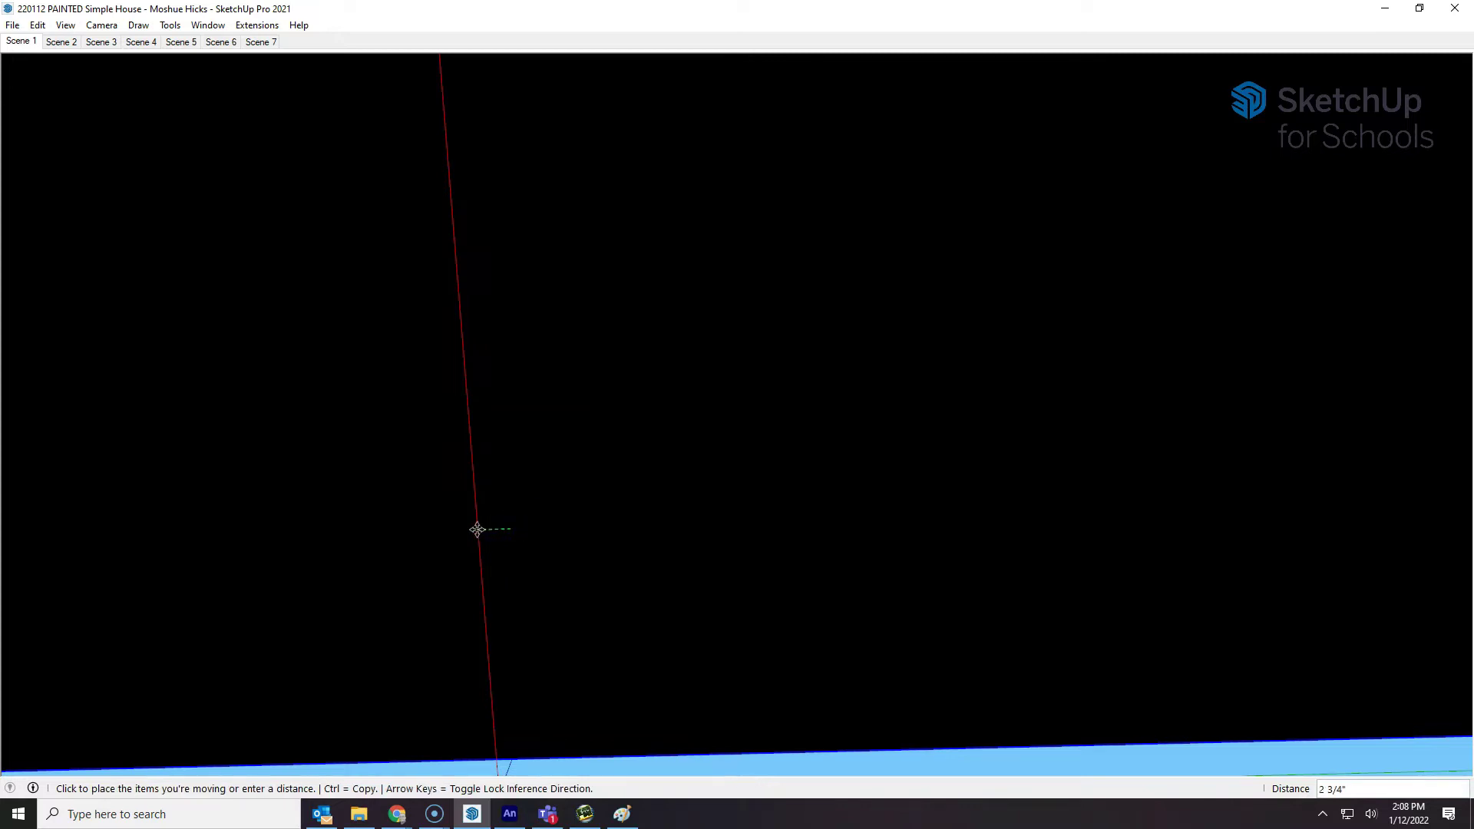
left_click(513, 585)
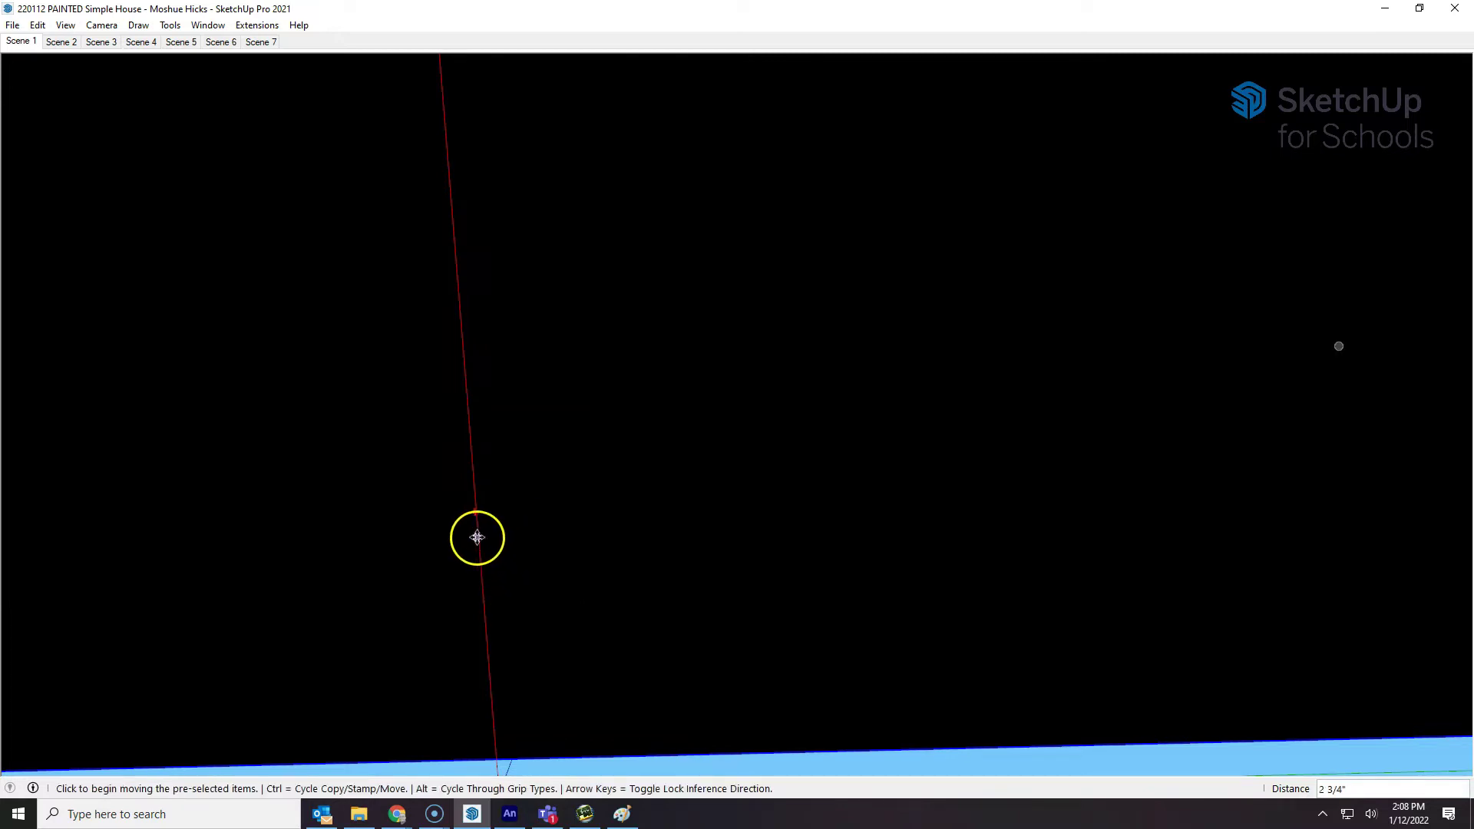
middle_click_drag(476, 537, 531, 575)
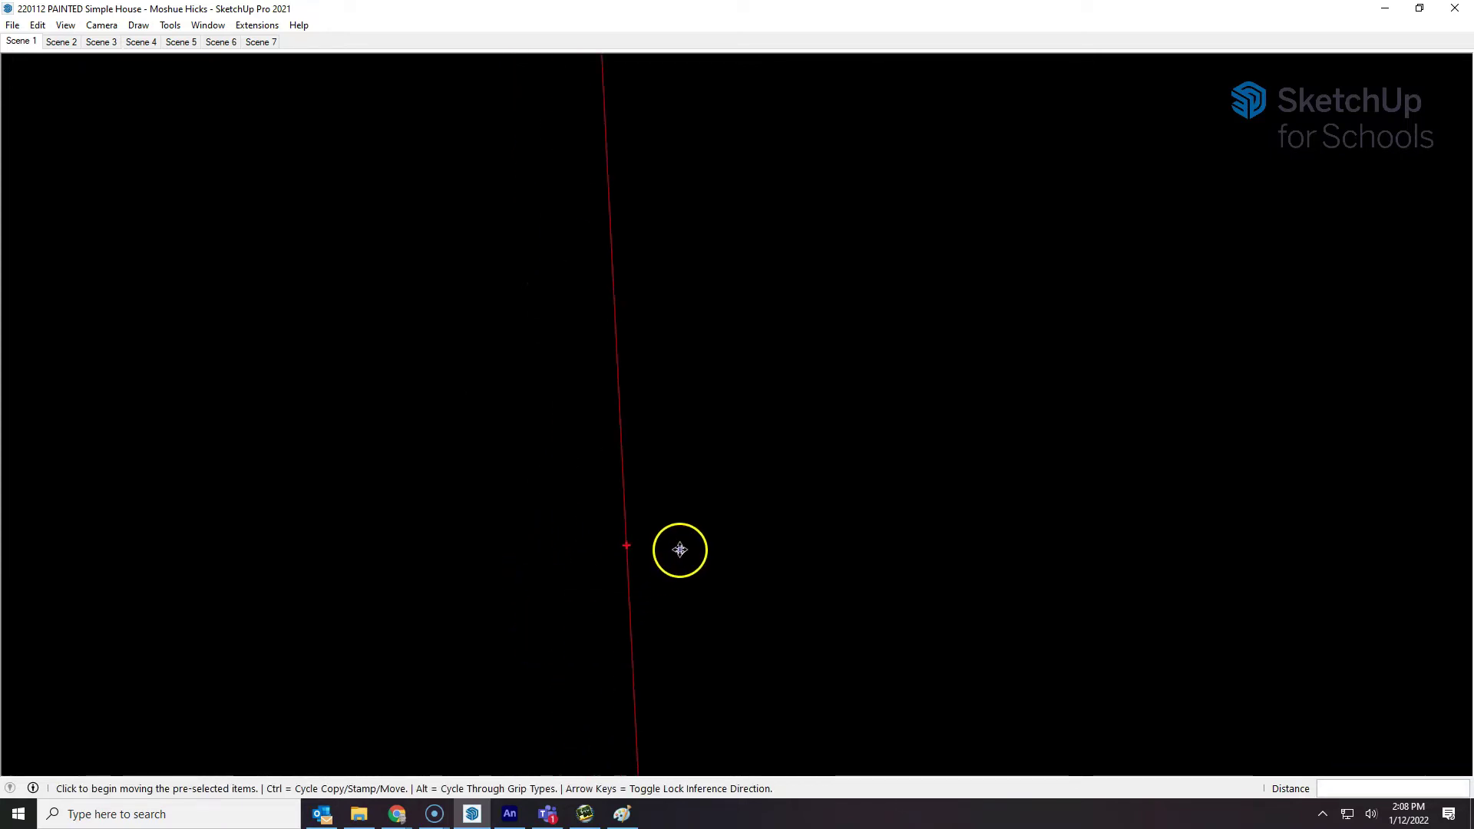
mouse_move(749, 565)
middle_mouse_down()
mouse_move(878, 488)
mouse_move(816, 516)
middle_mouse_up()
- Lower the house group along the vertical axis toward the ground edge
mouse_move(882, 401)
middle_mouse_down()
mouse_move(741, 598)
mouse_move(878, 496)
mouse_move(875, 457)
mouse_move(753, 601)
mouse_move(921, 556)
middle_mouse_up()
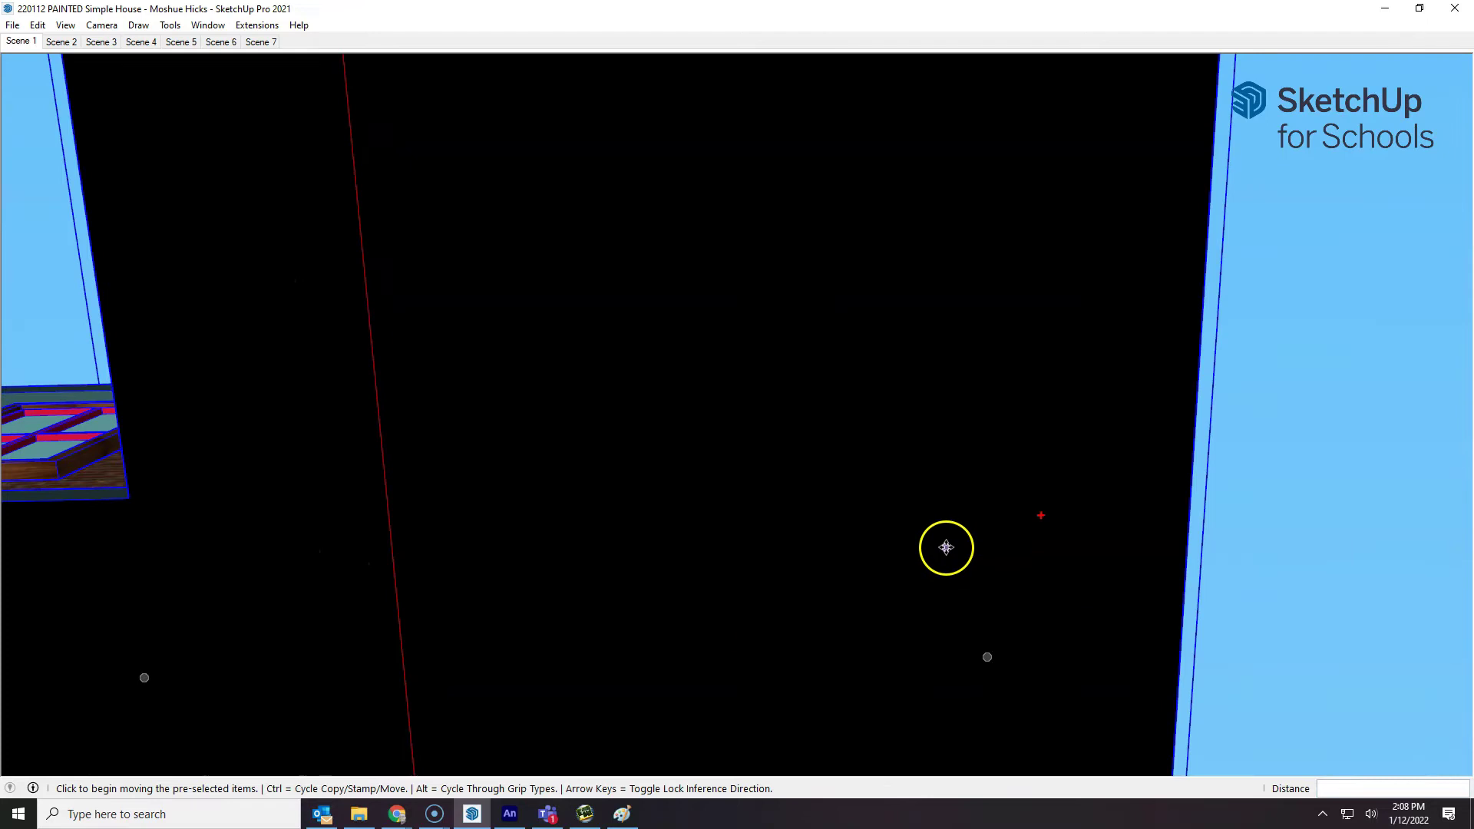
scroll(928, 530, "down", 4)
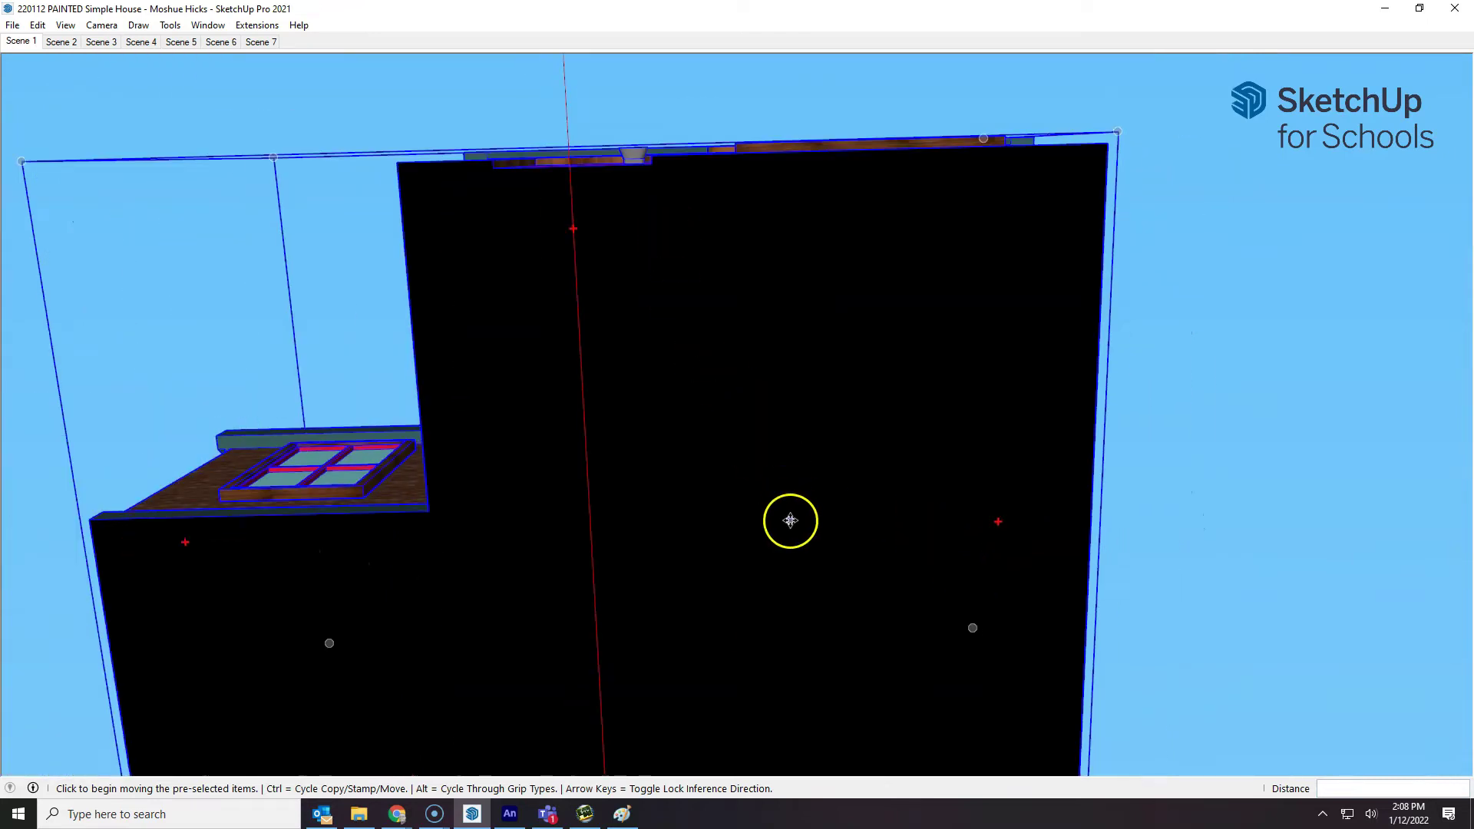
mouse_move(790, 520)
middle_mouse_down()
mouse_move(767, 398)
mouse_move(790, 527)
mouse_move(783, 444)
middle_mouse_up()
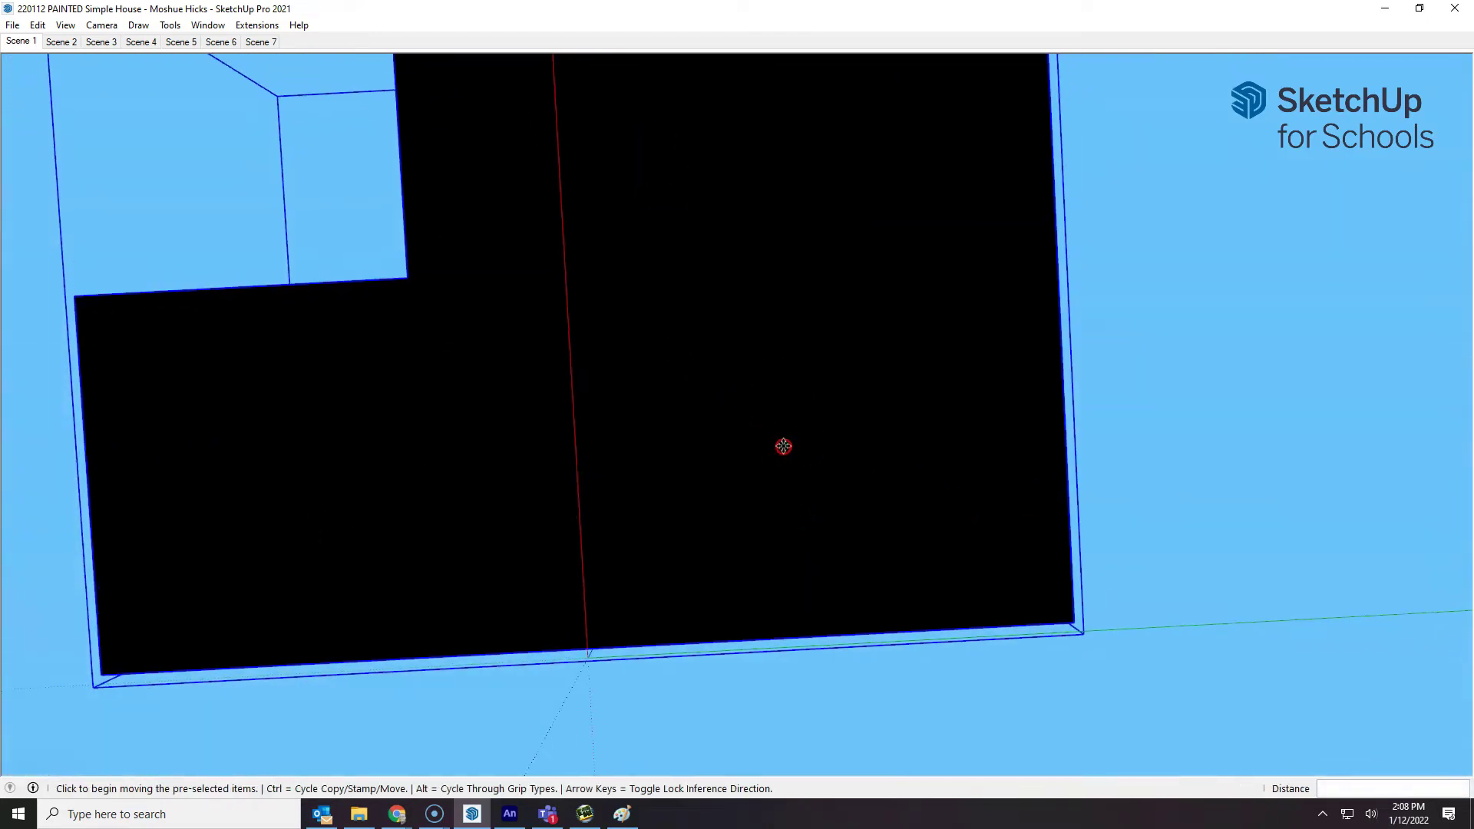
left_click(825, 344)
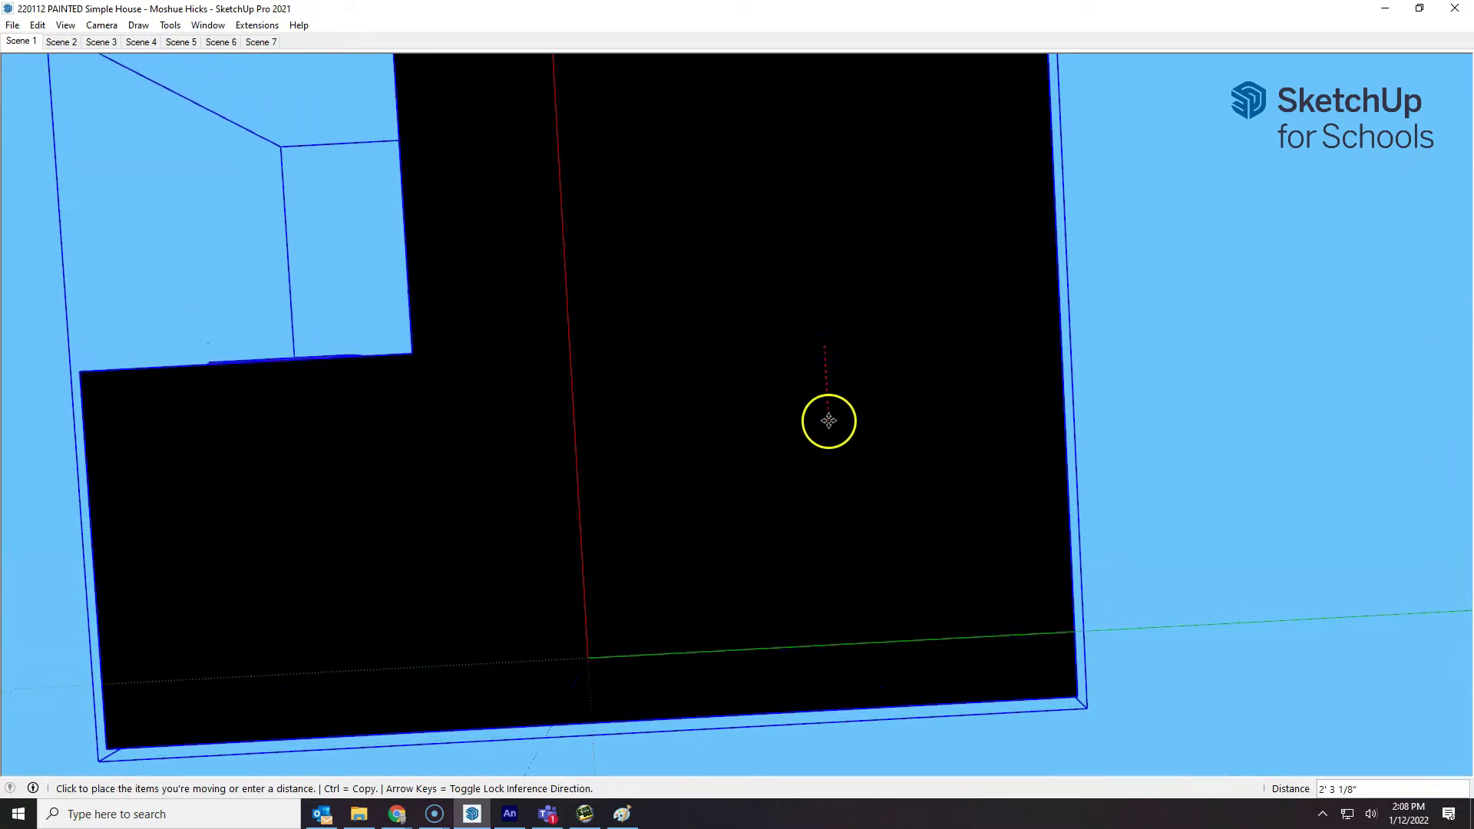
left_click_drag(830, 561, 840, 645)
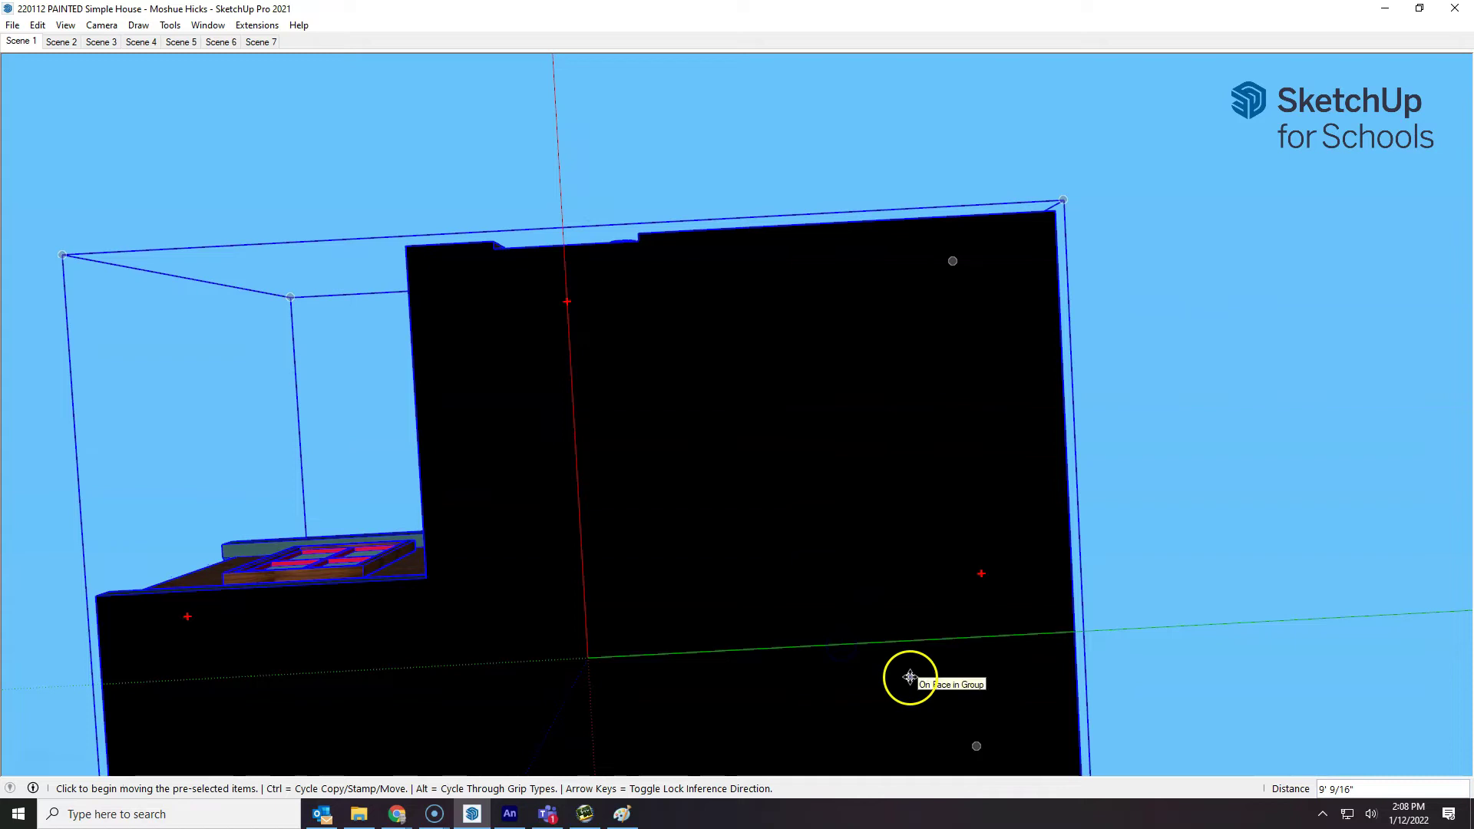
- Make two more small position adjustments to the house near the green axis
scroll(998, 598, "up", 3)
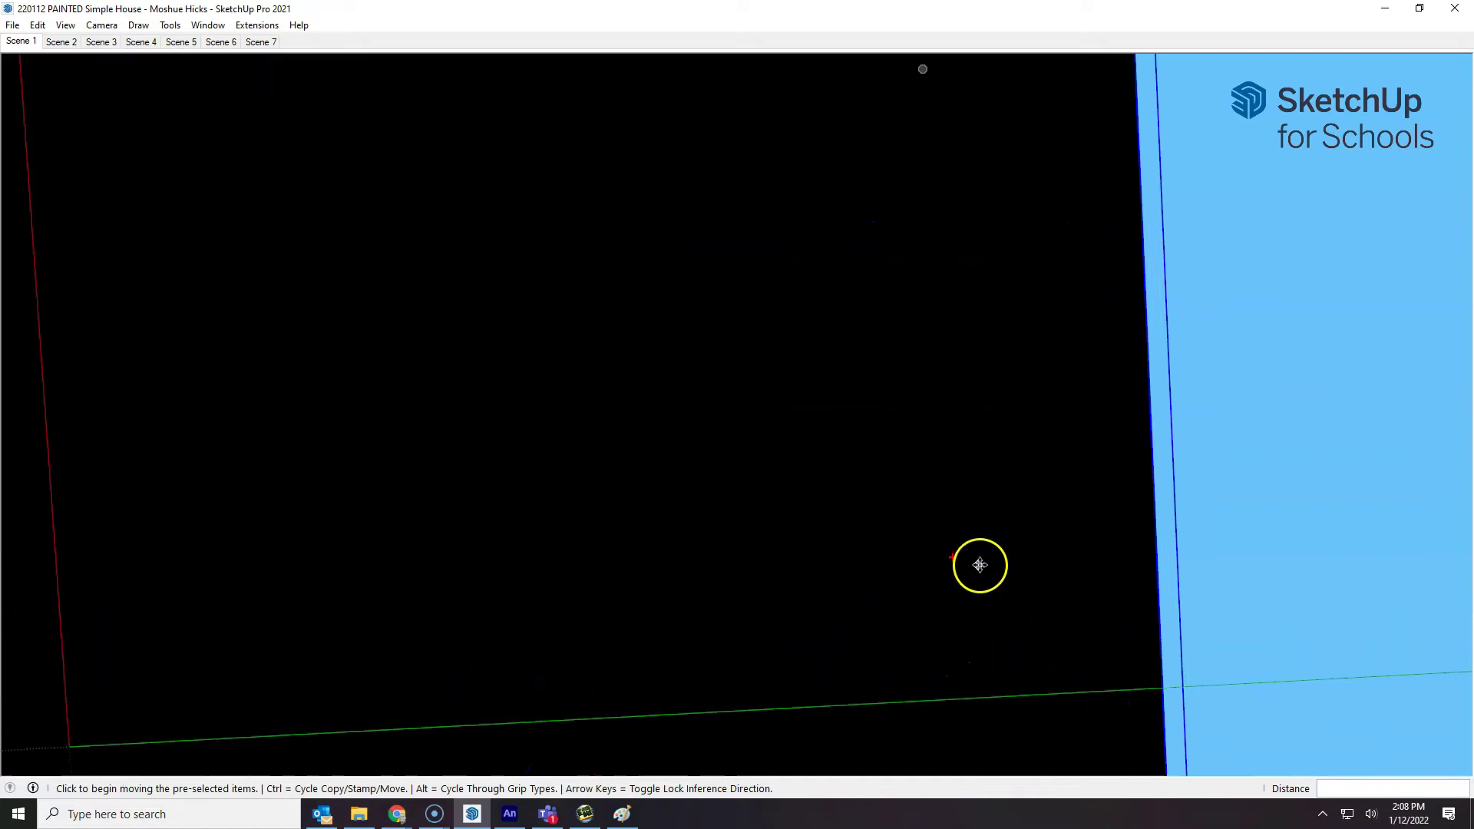
left_click(931, 556)
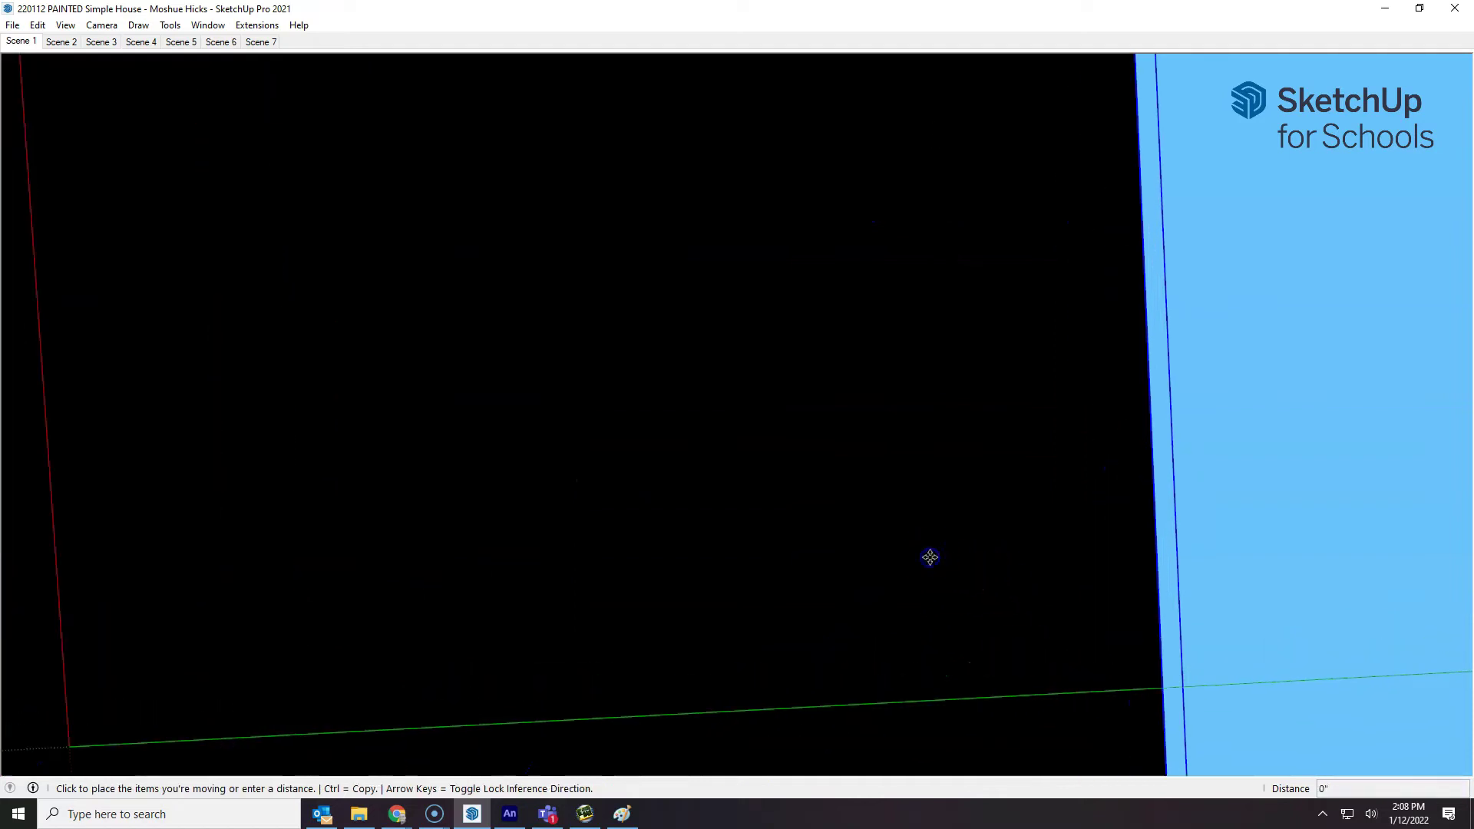
left_click(930, 699)
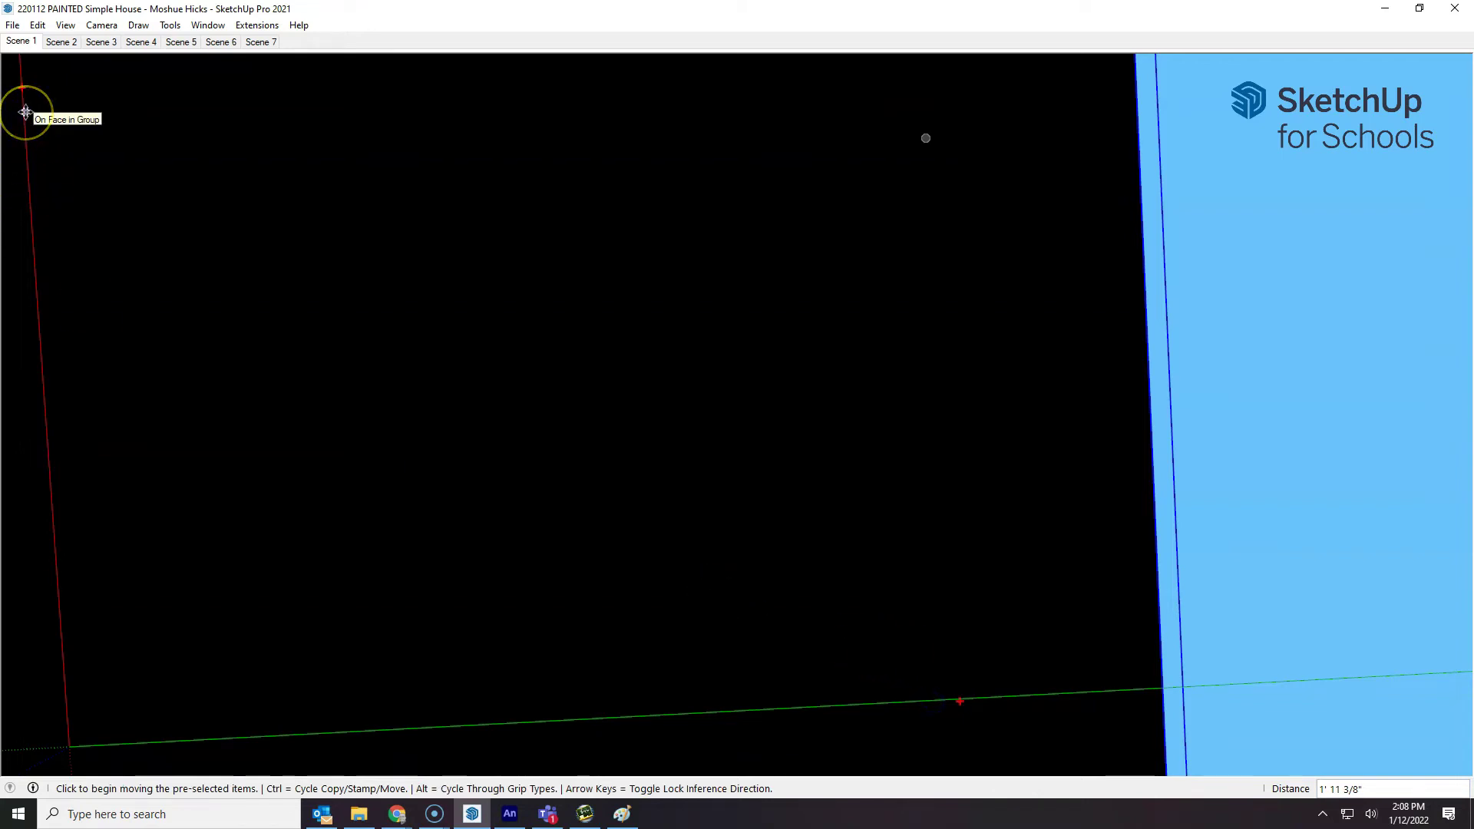
middle_click_drag(1026, 757, 954, 680)
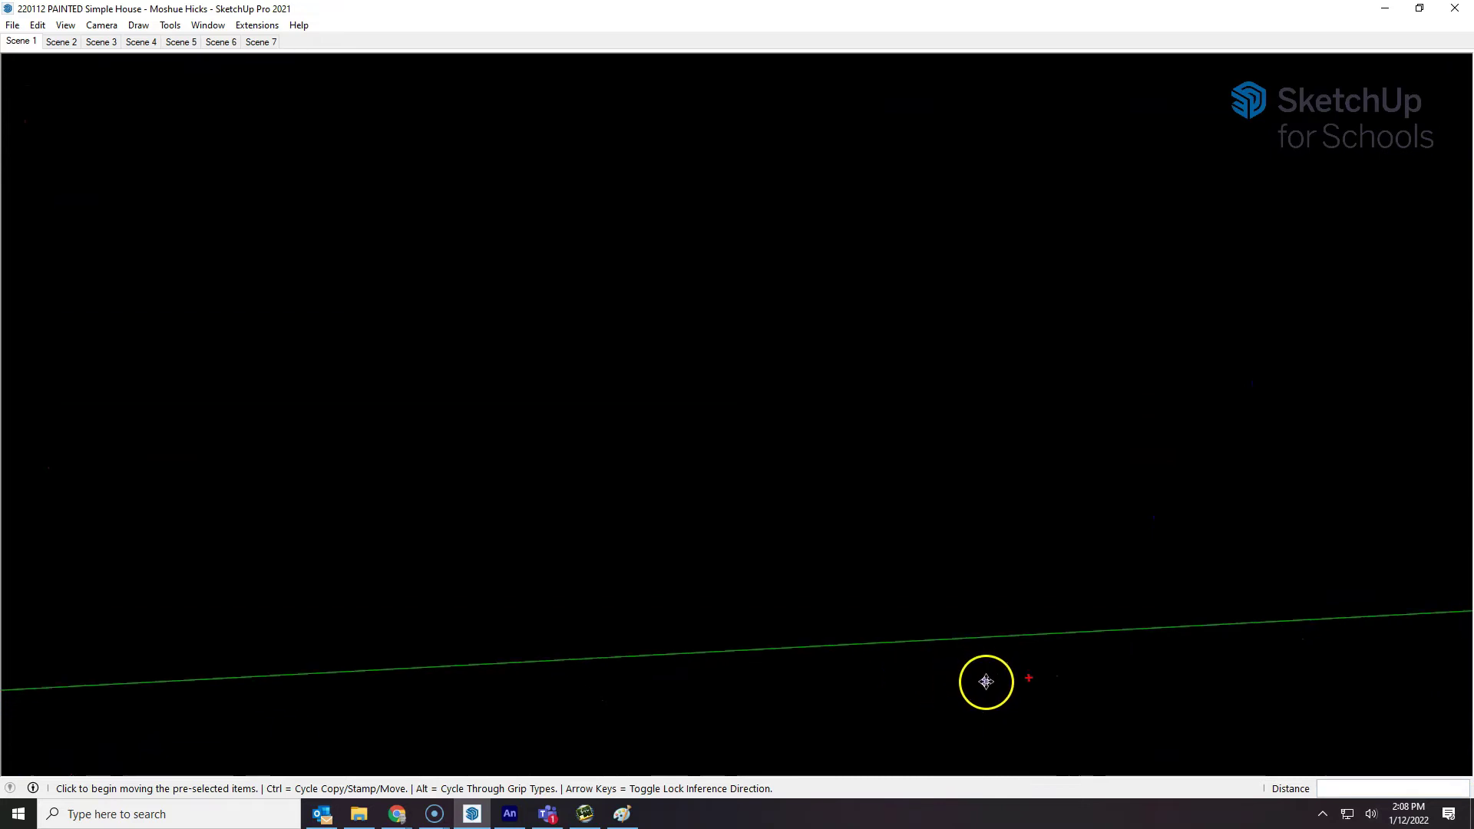
left_click(985, 682)
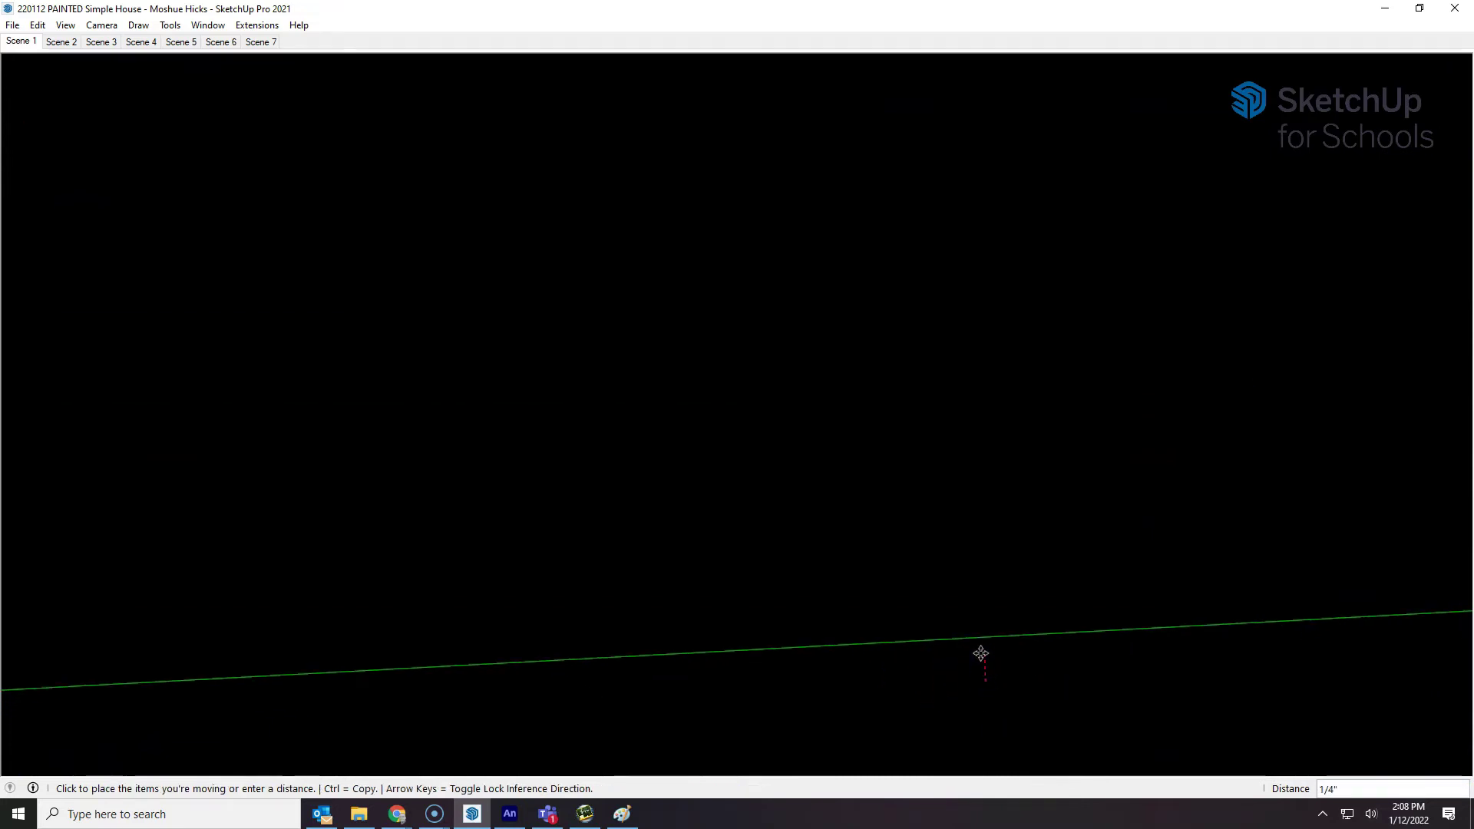
left_click(930, 719)
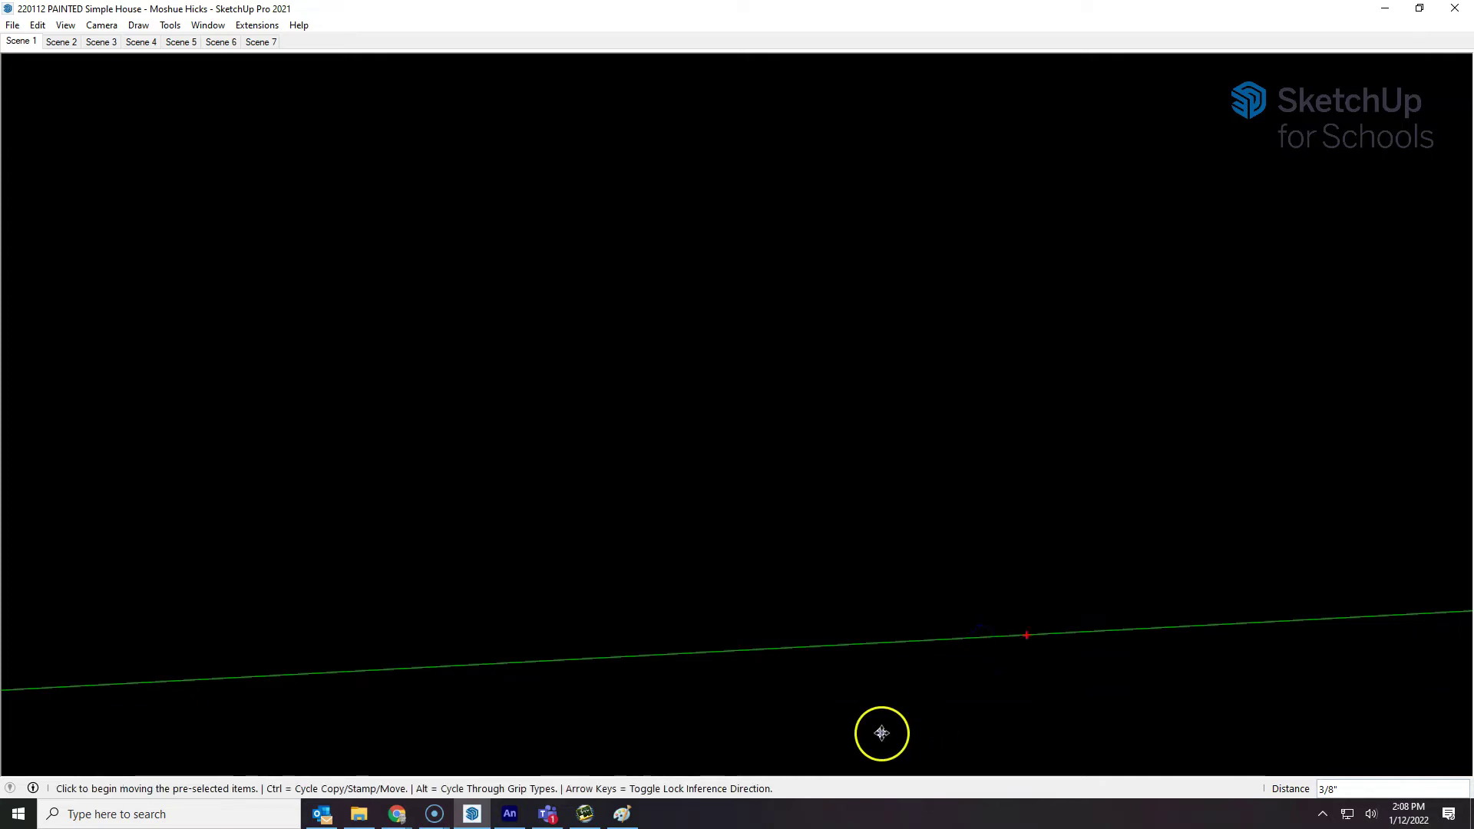
- Zoom and orbit to check the house from above, down onto the chimney
scroll(592, 507, "down", 2)
scroll(549, 493, "down", 3)
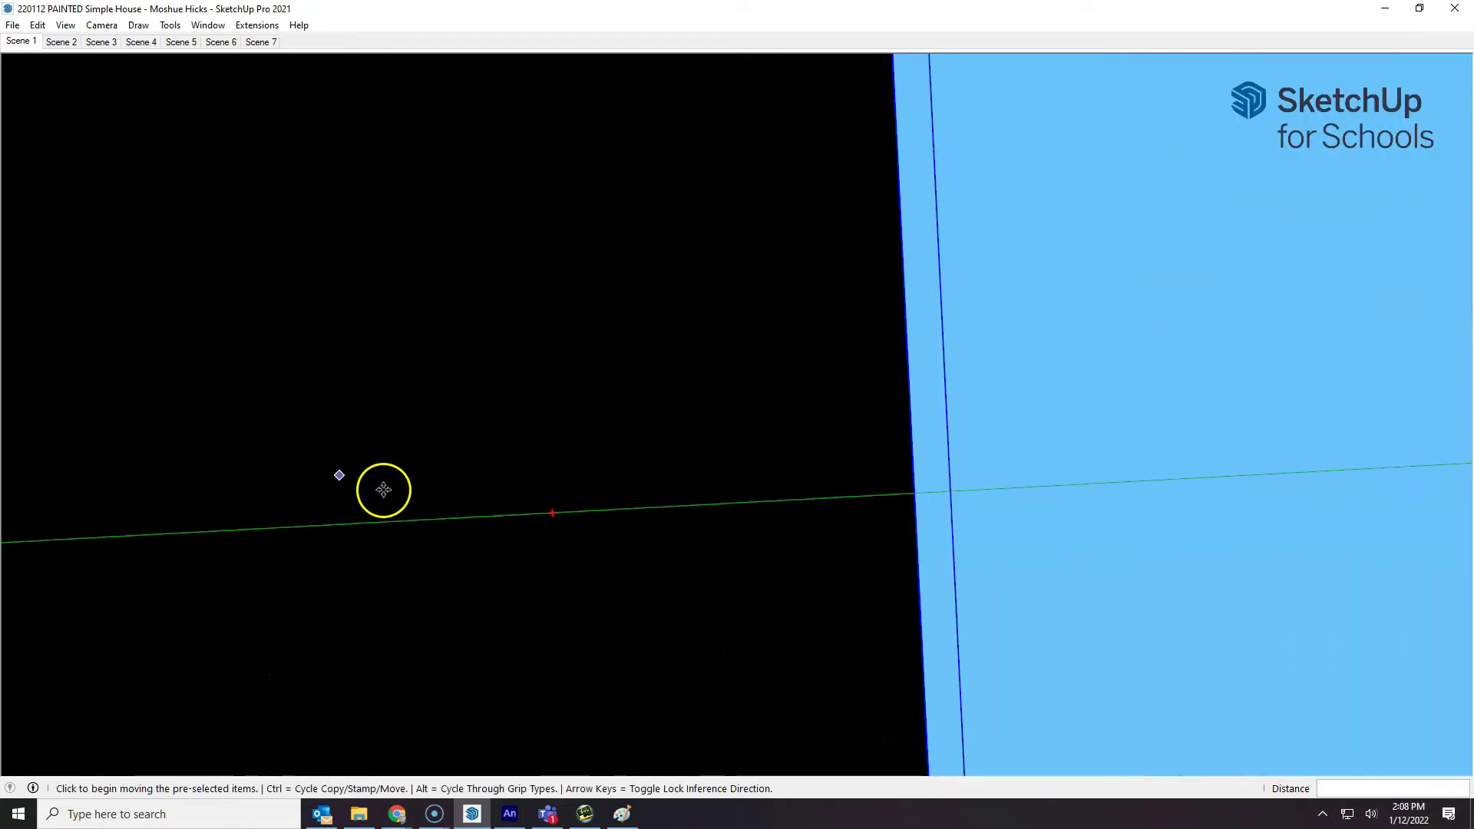
scroll(542, 418, "up", 5)
middle_click_drag(543, 418, 511, 541)
scroll(428, 342, "down", 5)
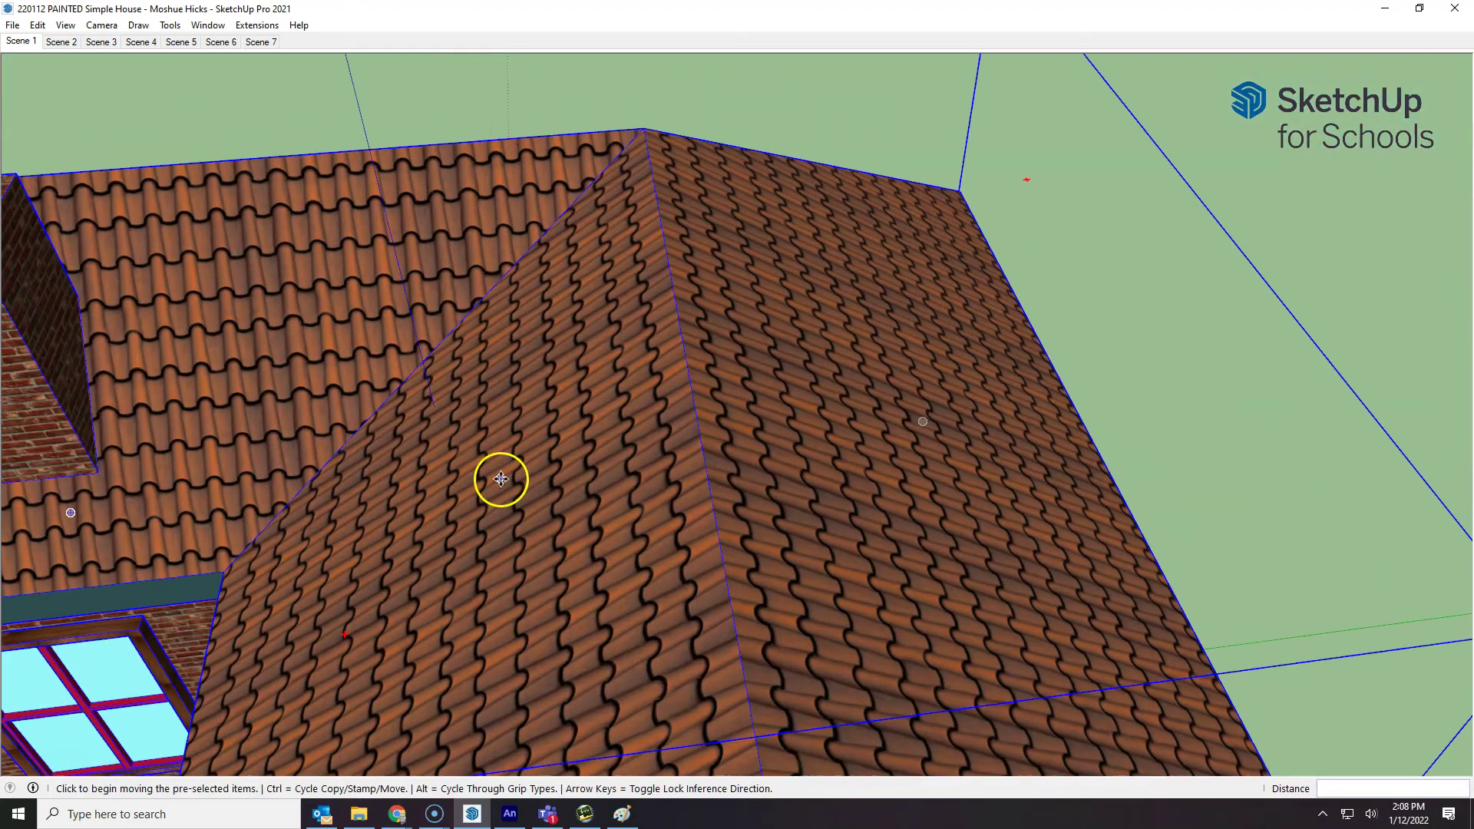
middle_click_drag(496, 480, 651, 393)
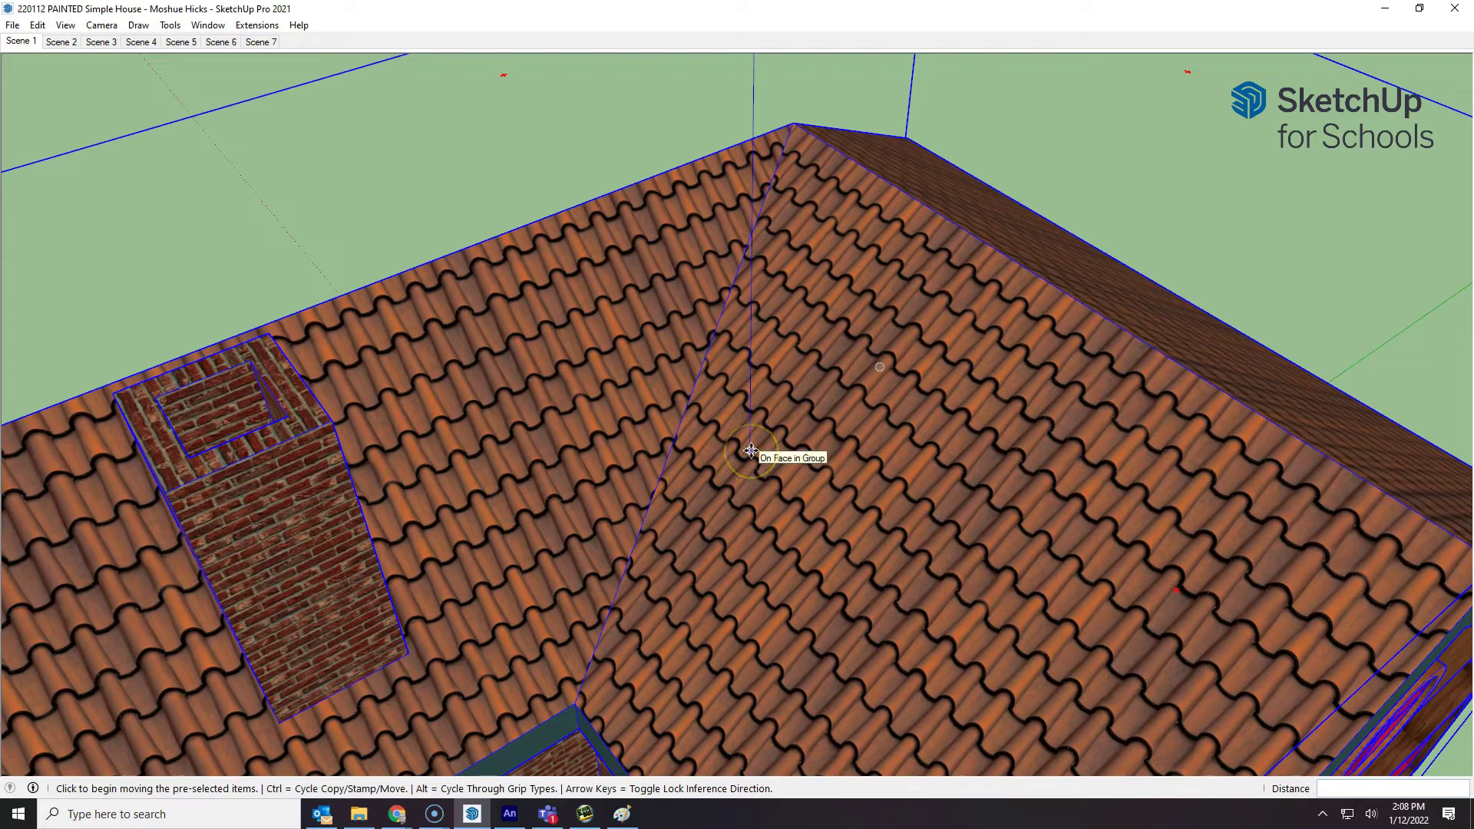
scroll(750, 451, "down", 10)
- Deselect the house and frame it in a front view
key("space")
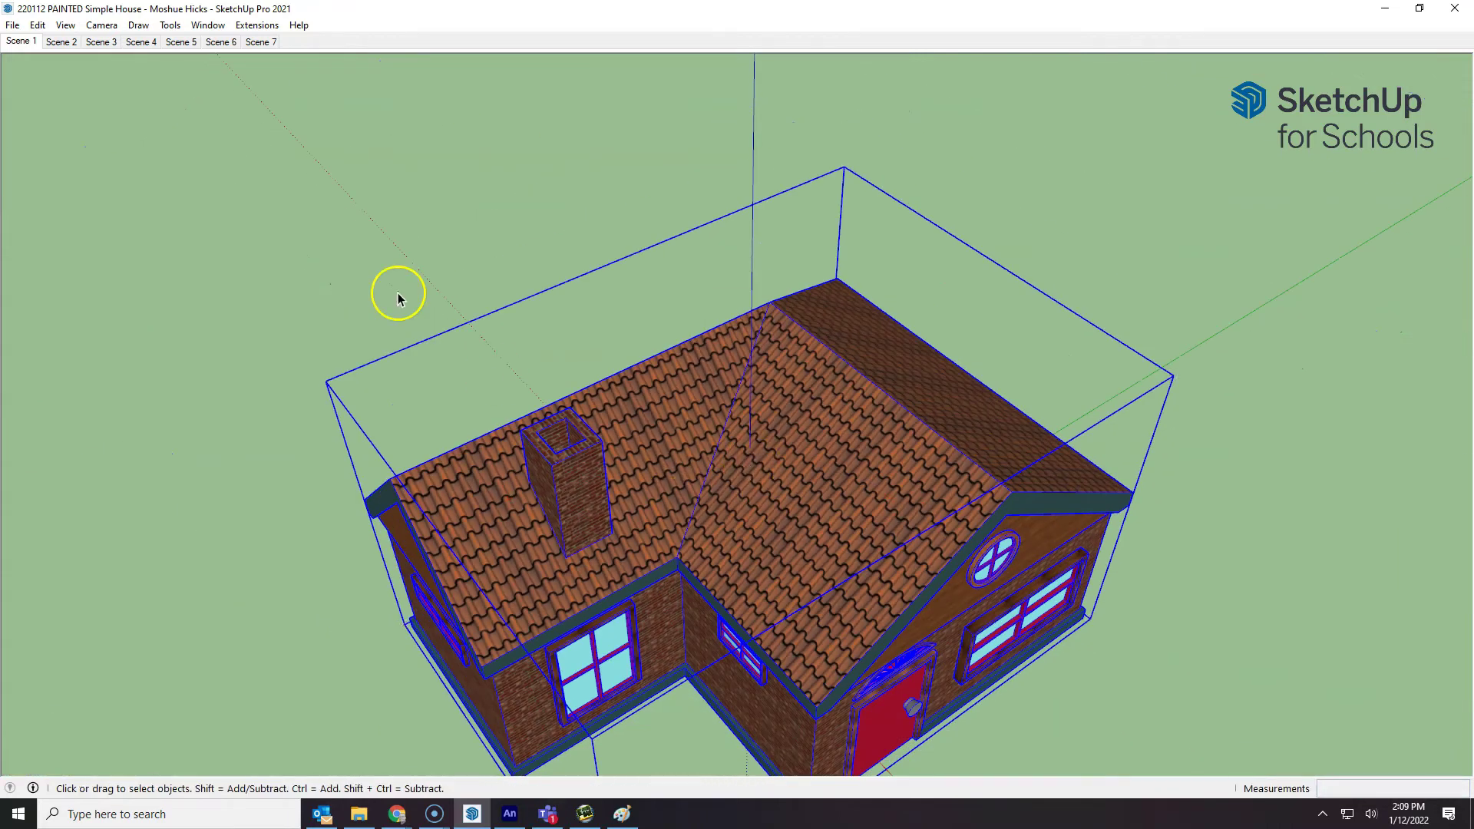
left_click(398, 292)
middle_click_drag(1016, 570, 880, 282)
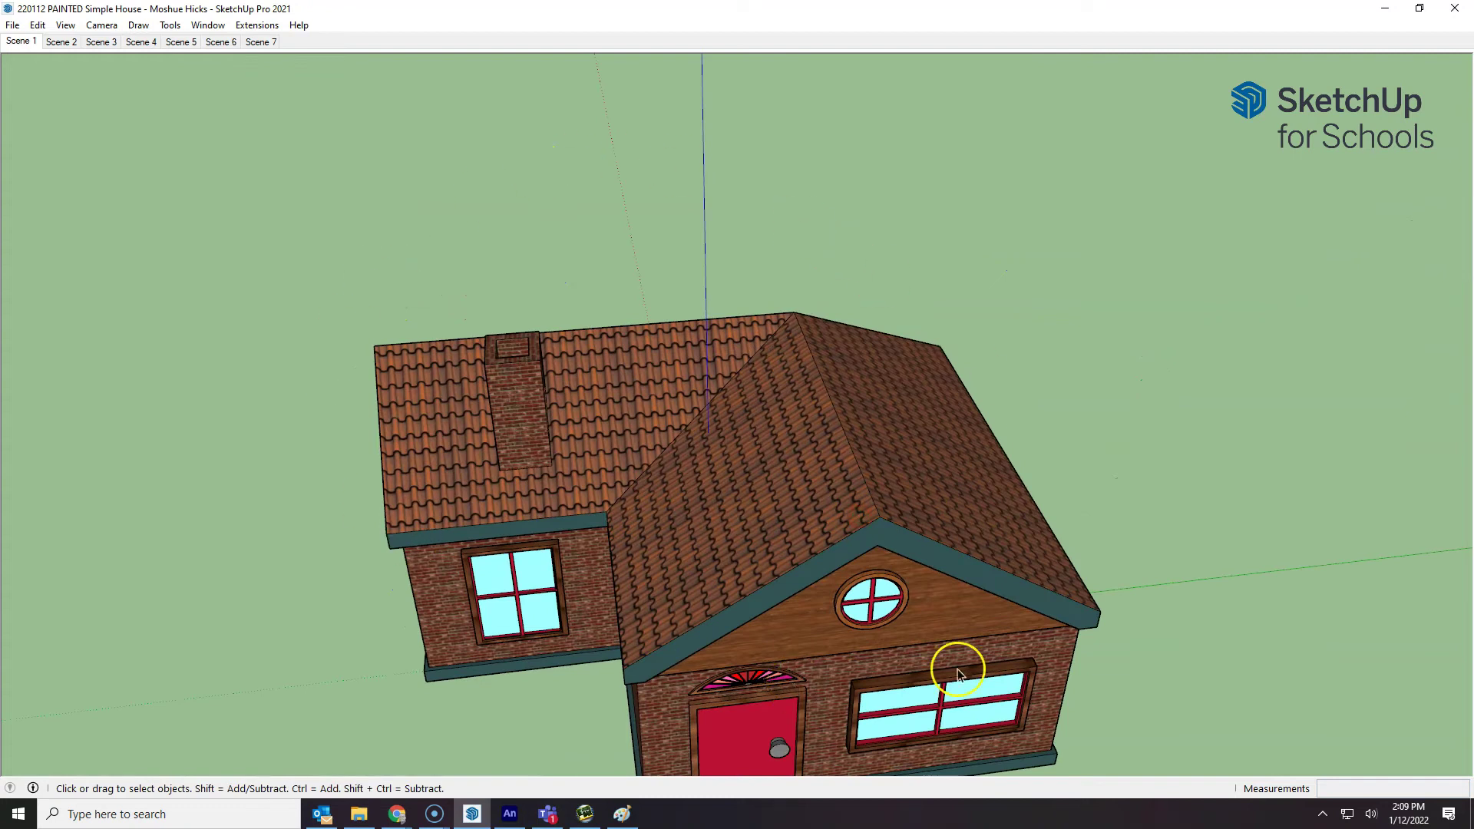
middle_click_drag(878, 648, 842, 476, "shift")
middle_click_drag(841, 625, 684, 509)
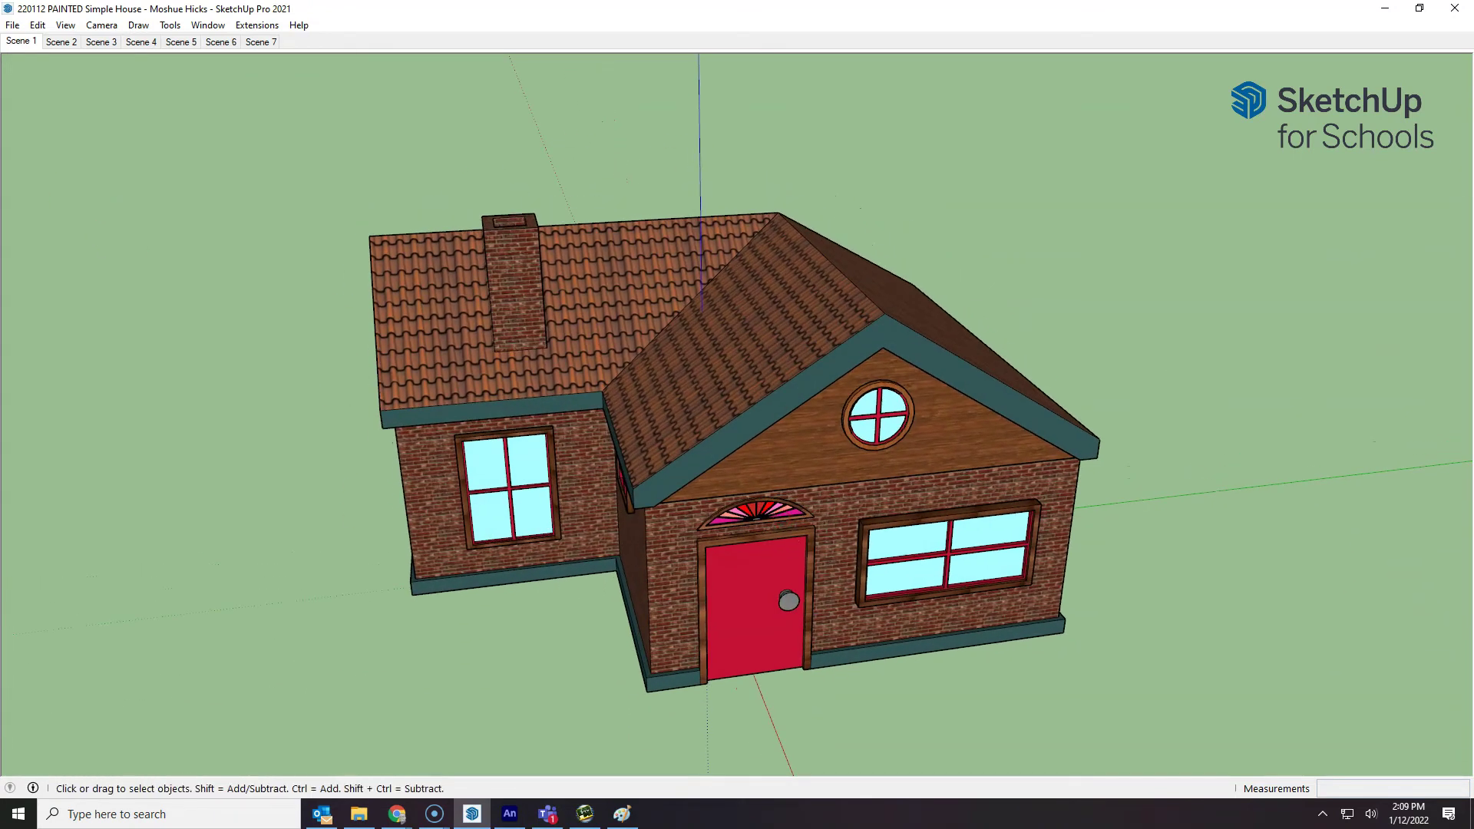
- Open File > Export > 3D Model and expand the Save as type format list
left_click(12, 25)
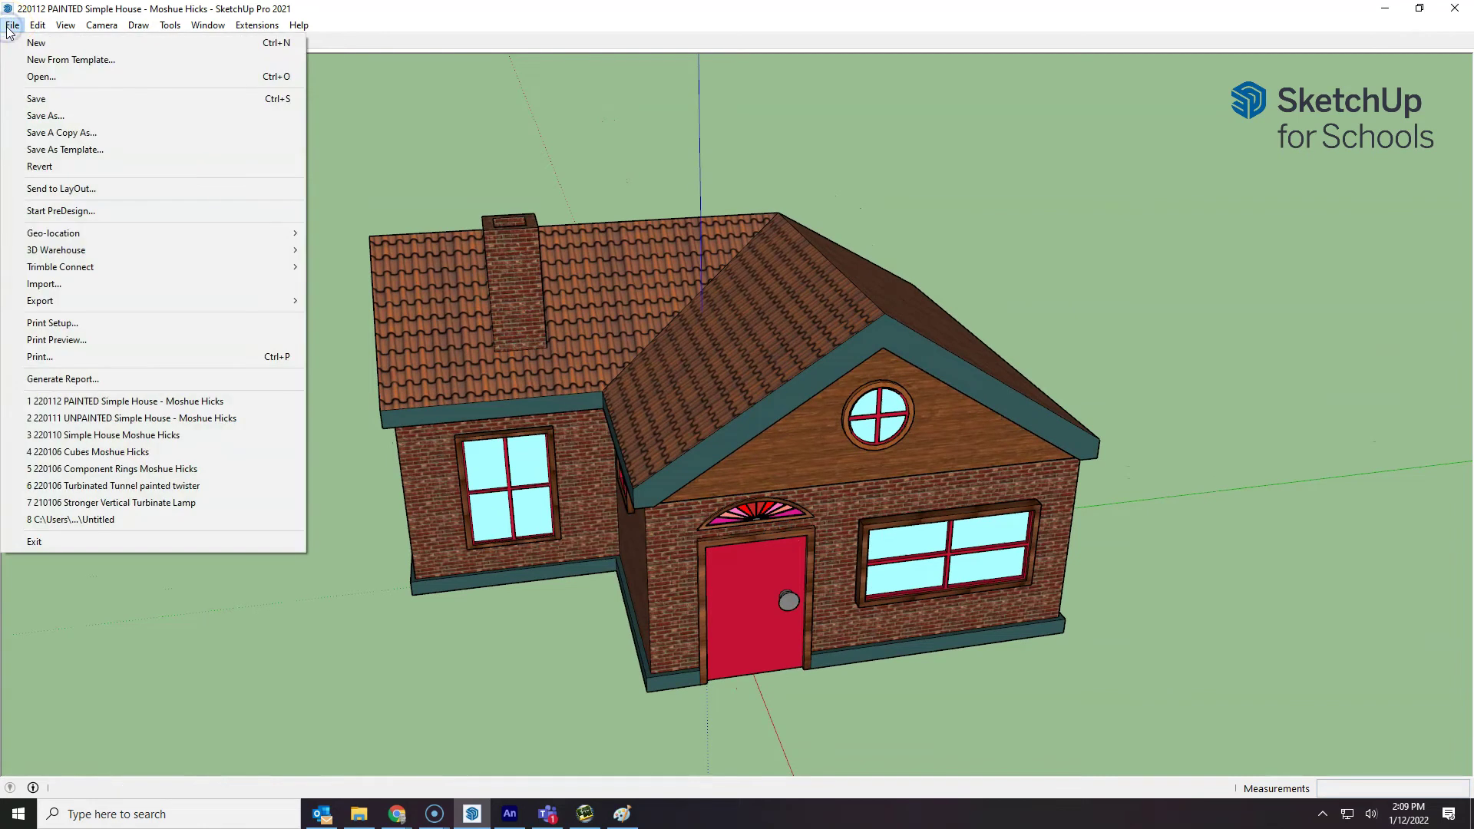
mouse_move(86, 308)
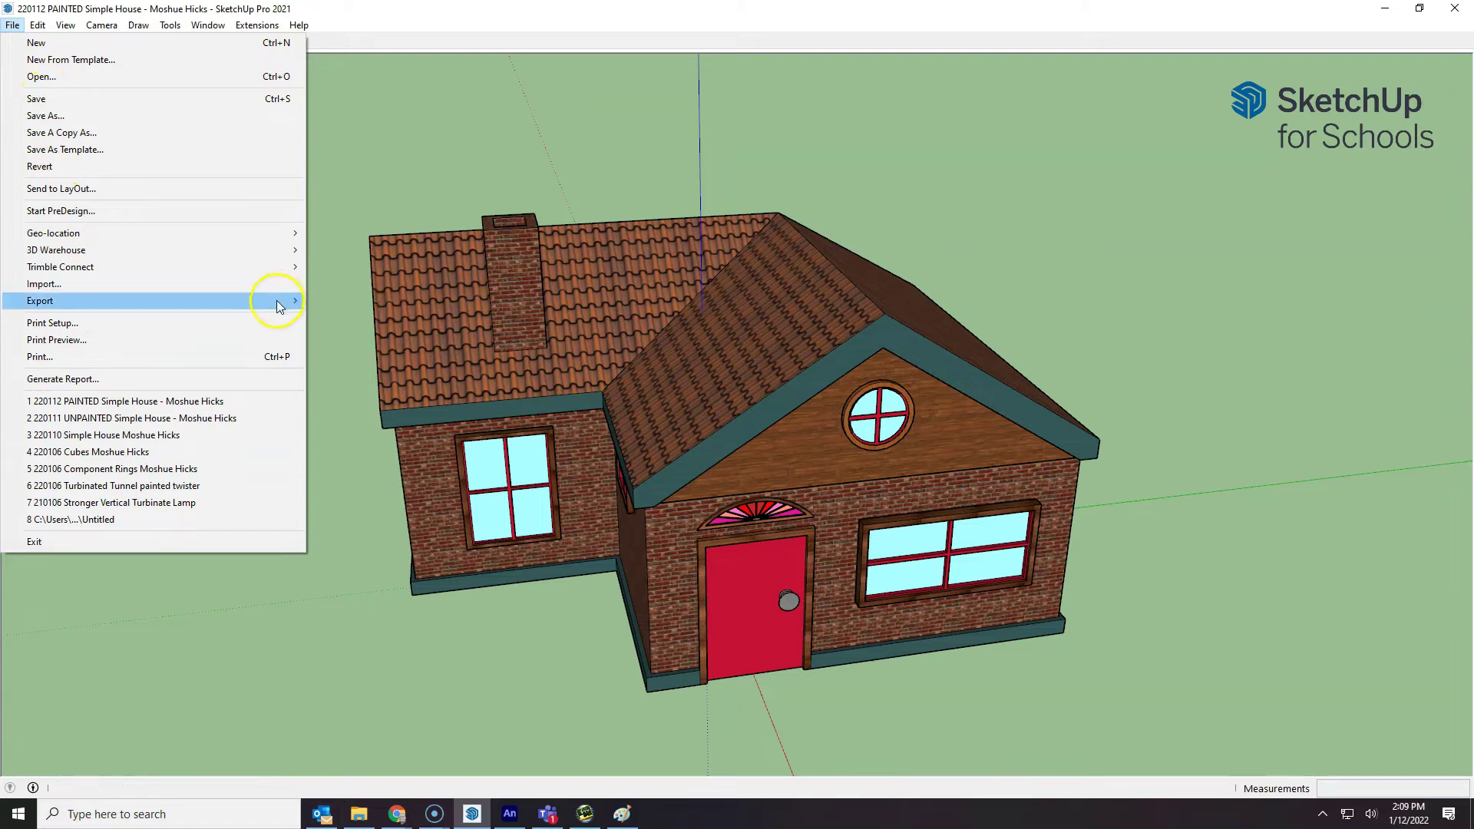
mouse_move(276, 301)
left_click(342, 301)
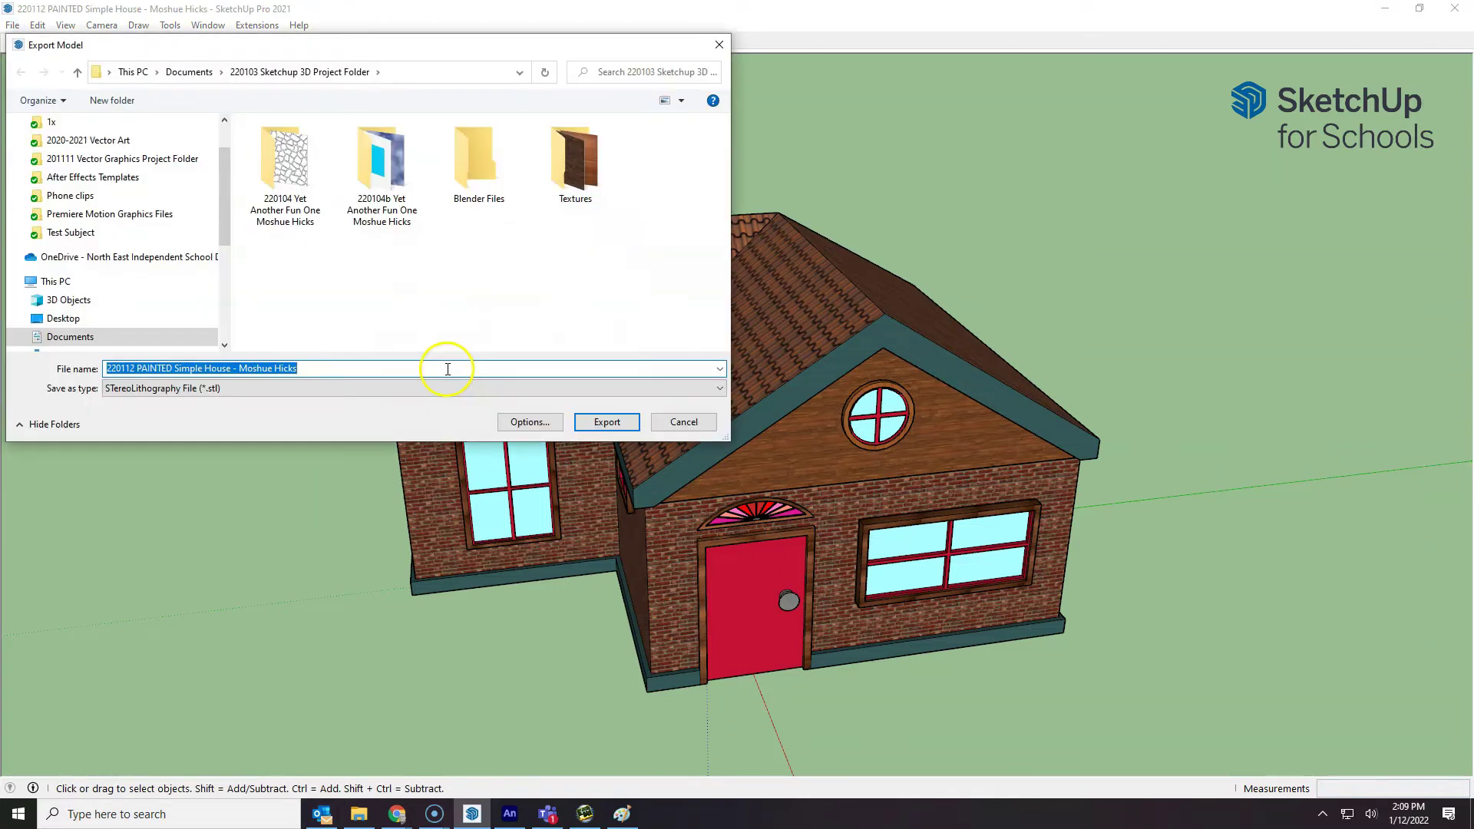
left_click(240, 392)
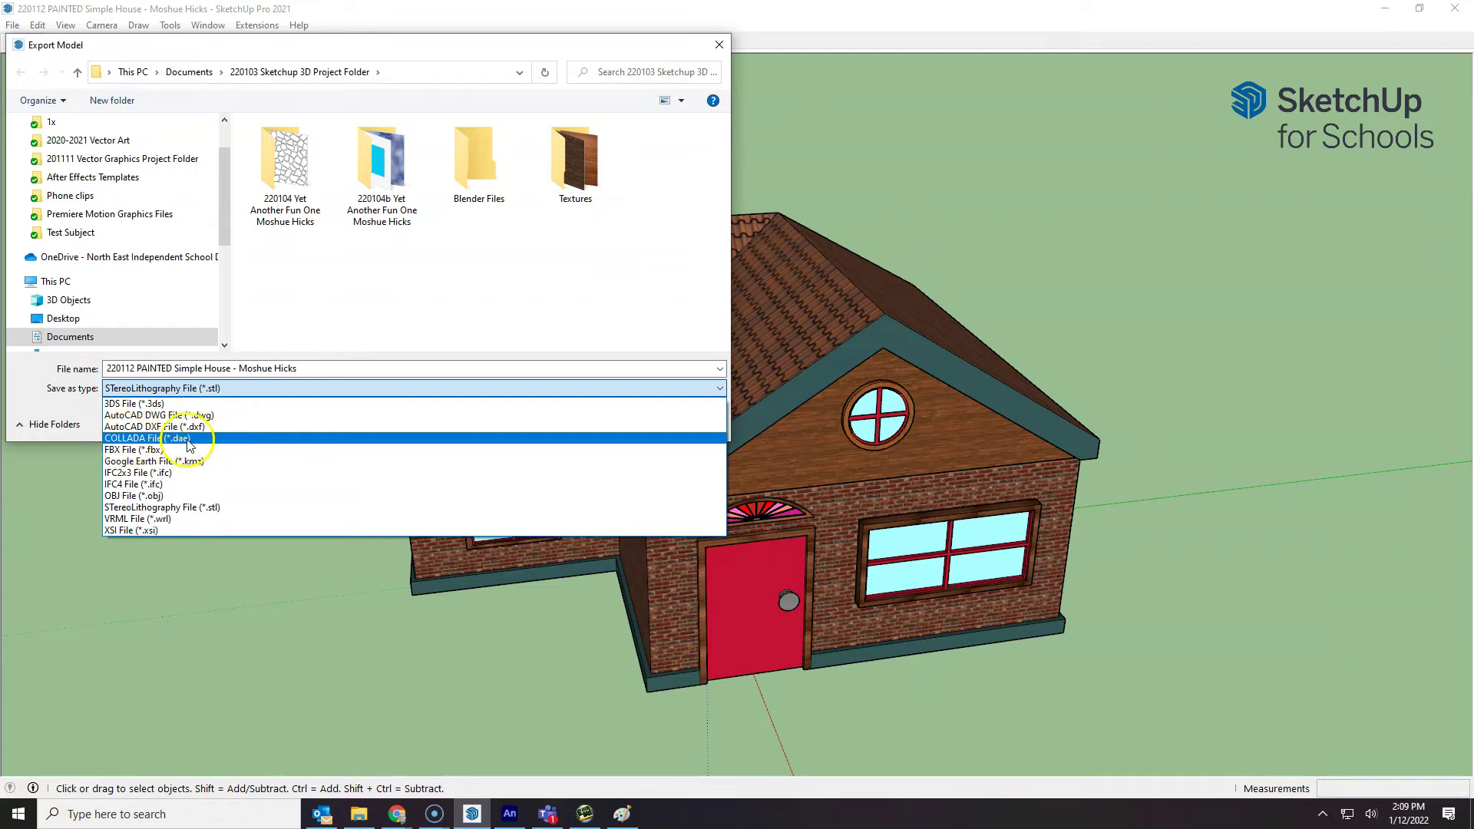
- Export as COLLADA File (*.dae), changing the file name date from 220112 to 220113
left_click(227, 439)
left_click(255, 374)
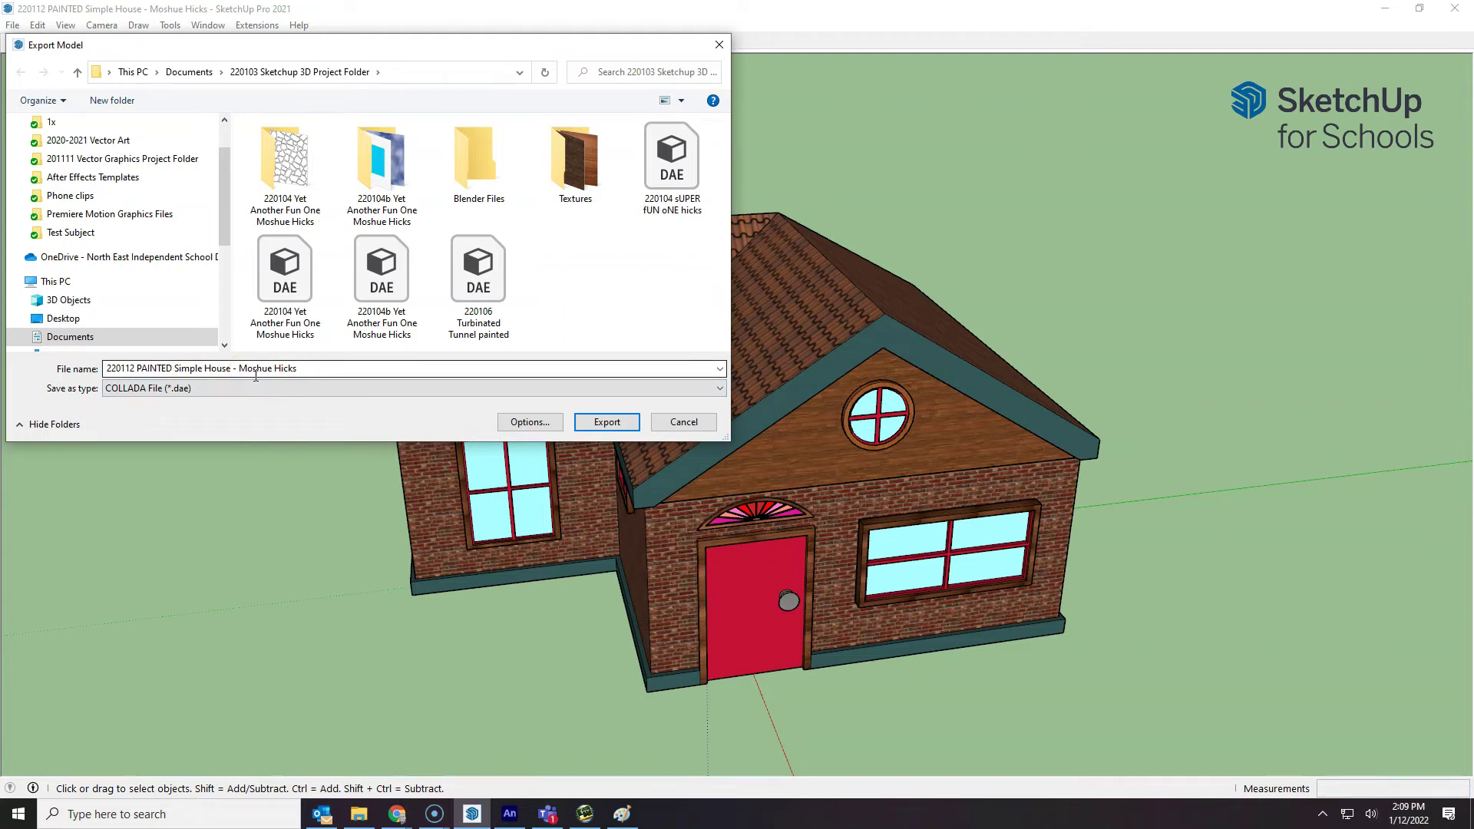
left_click(133, 369)
key("BackSpace")
type("3")
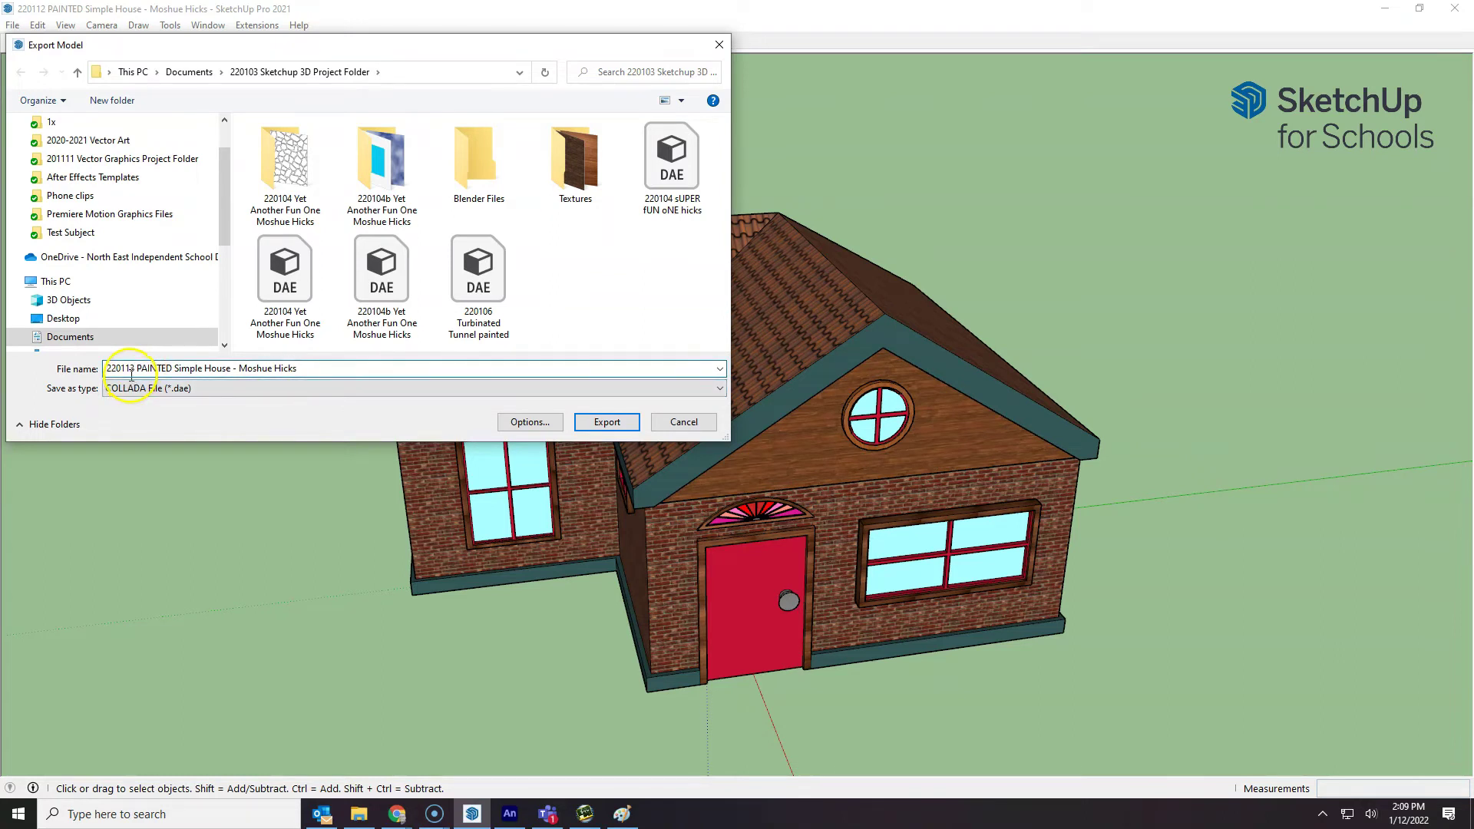
left_click(603, 424)
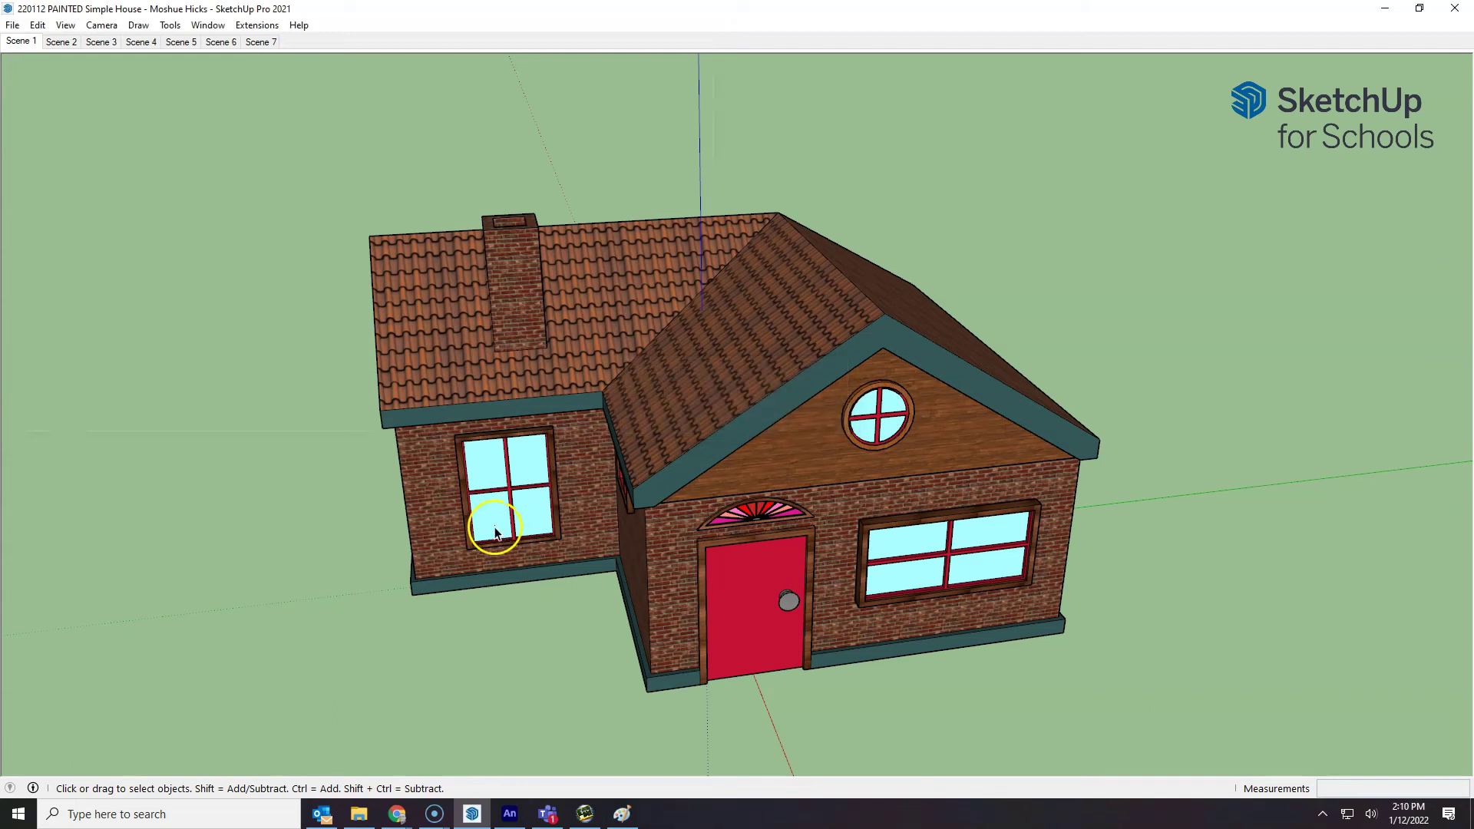
- Check the images in the 220113 texture folder, then select the exported DAE file
left_click(399, 760)
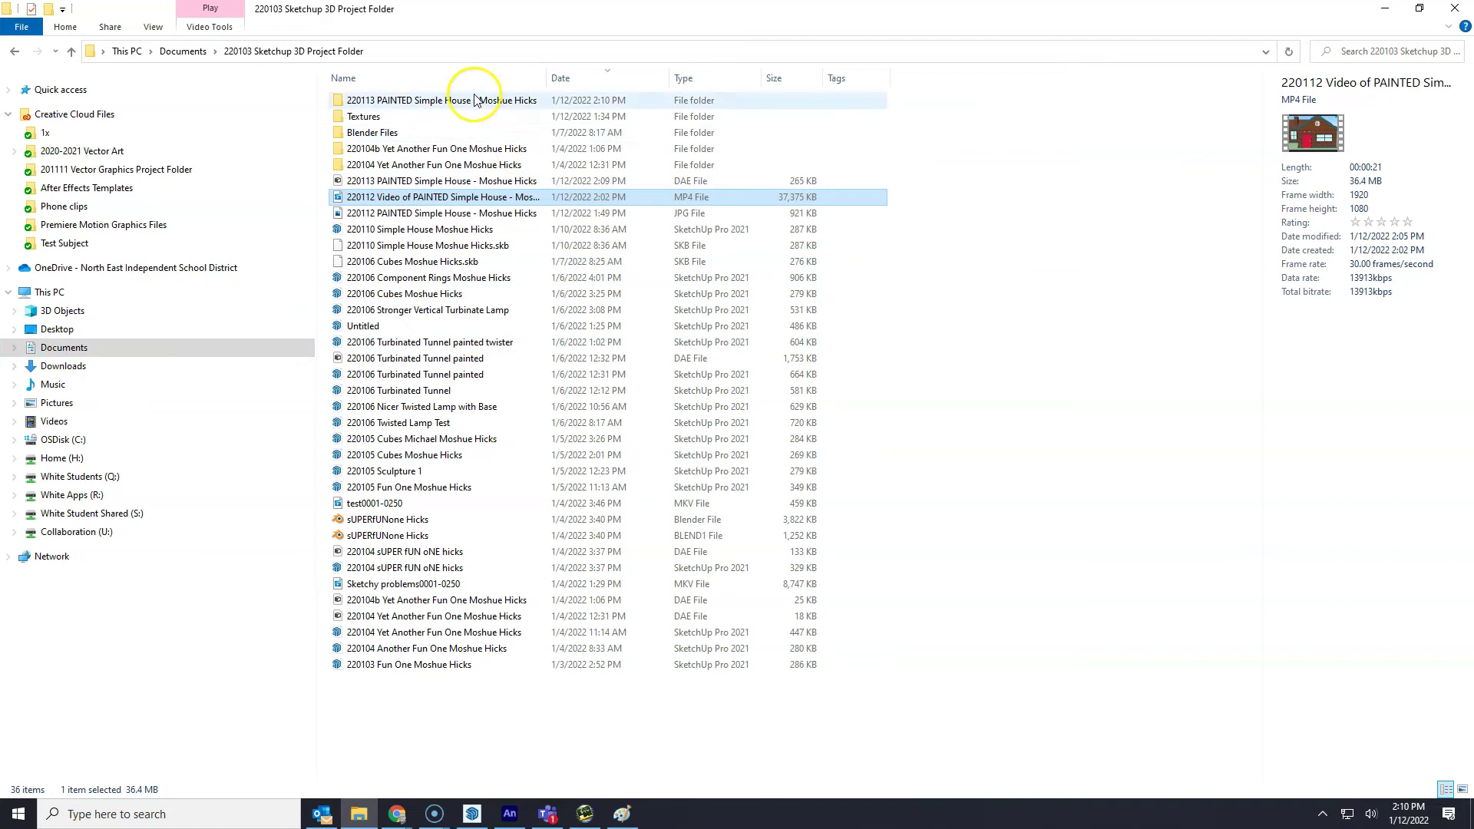
left_click(422, 101)
double_click(421, 101)
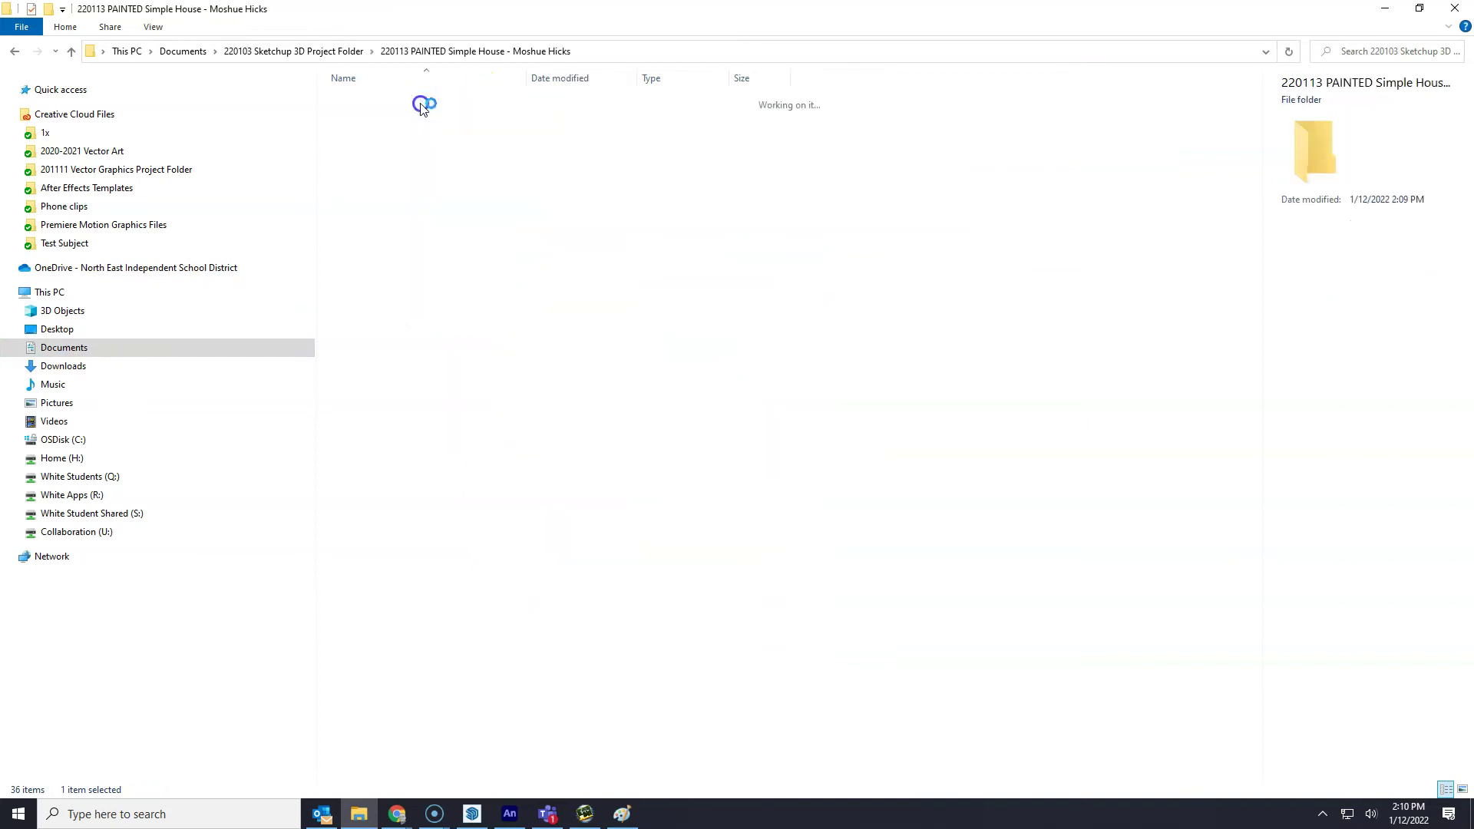
left_click(345, 51)
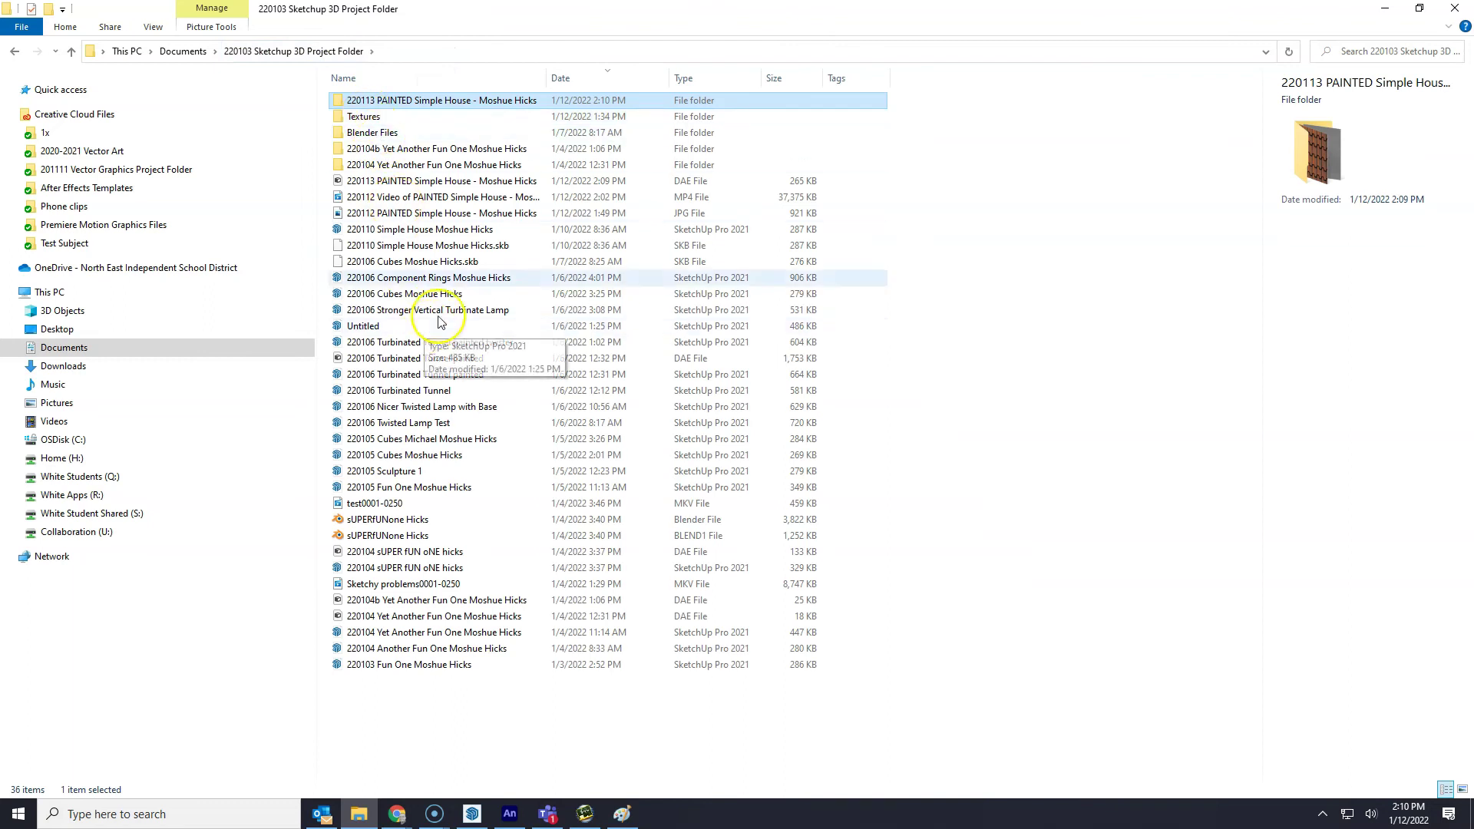
left_click(433, 181)
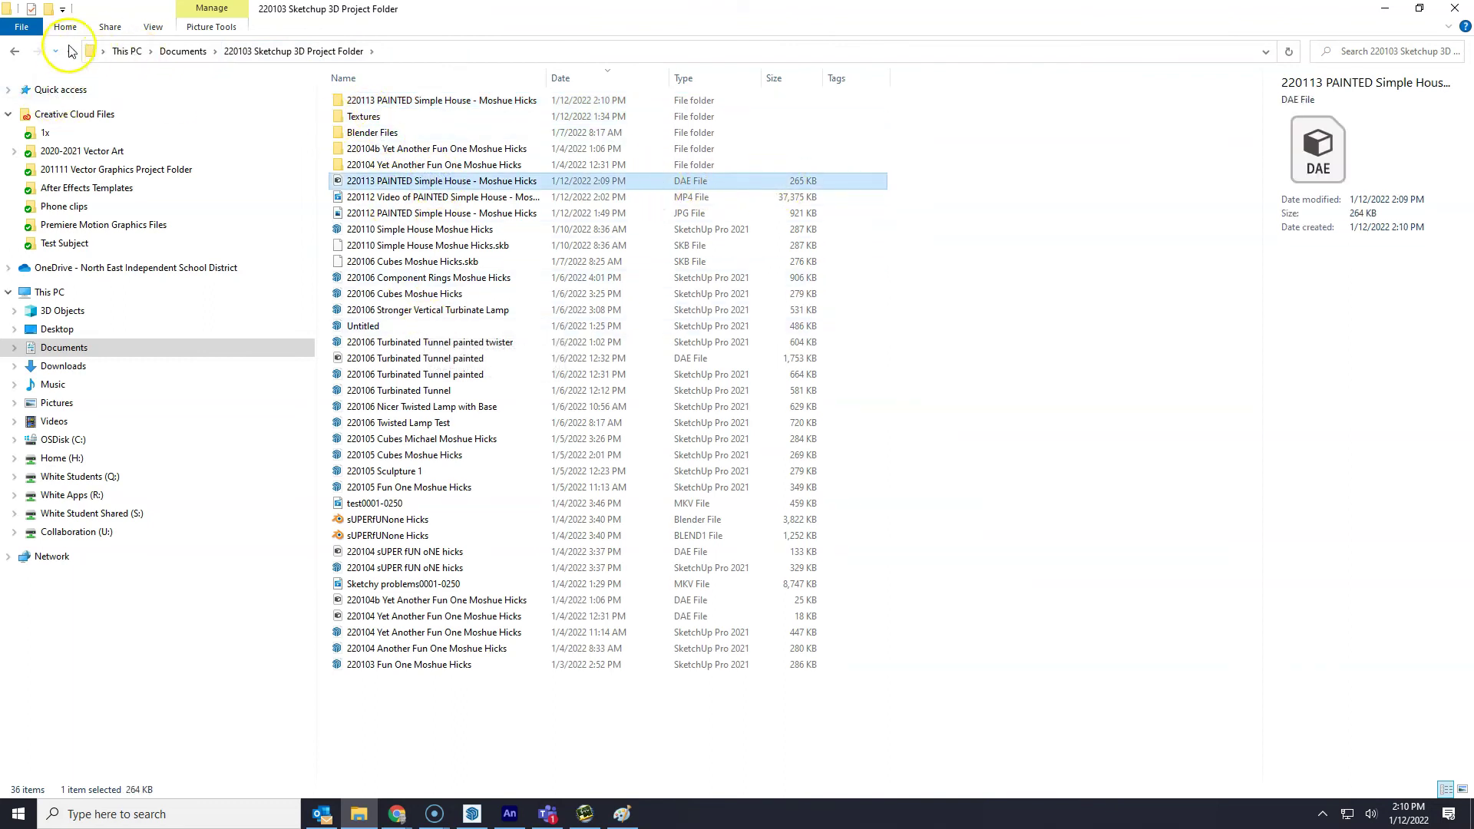
- Create a Models for Blender folder and move the 220113 texture folder and DAE file into it
left_click(51, 11)
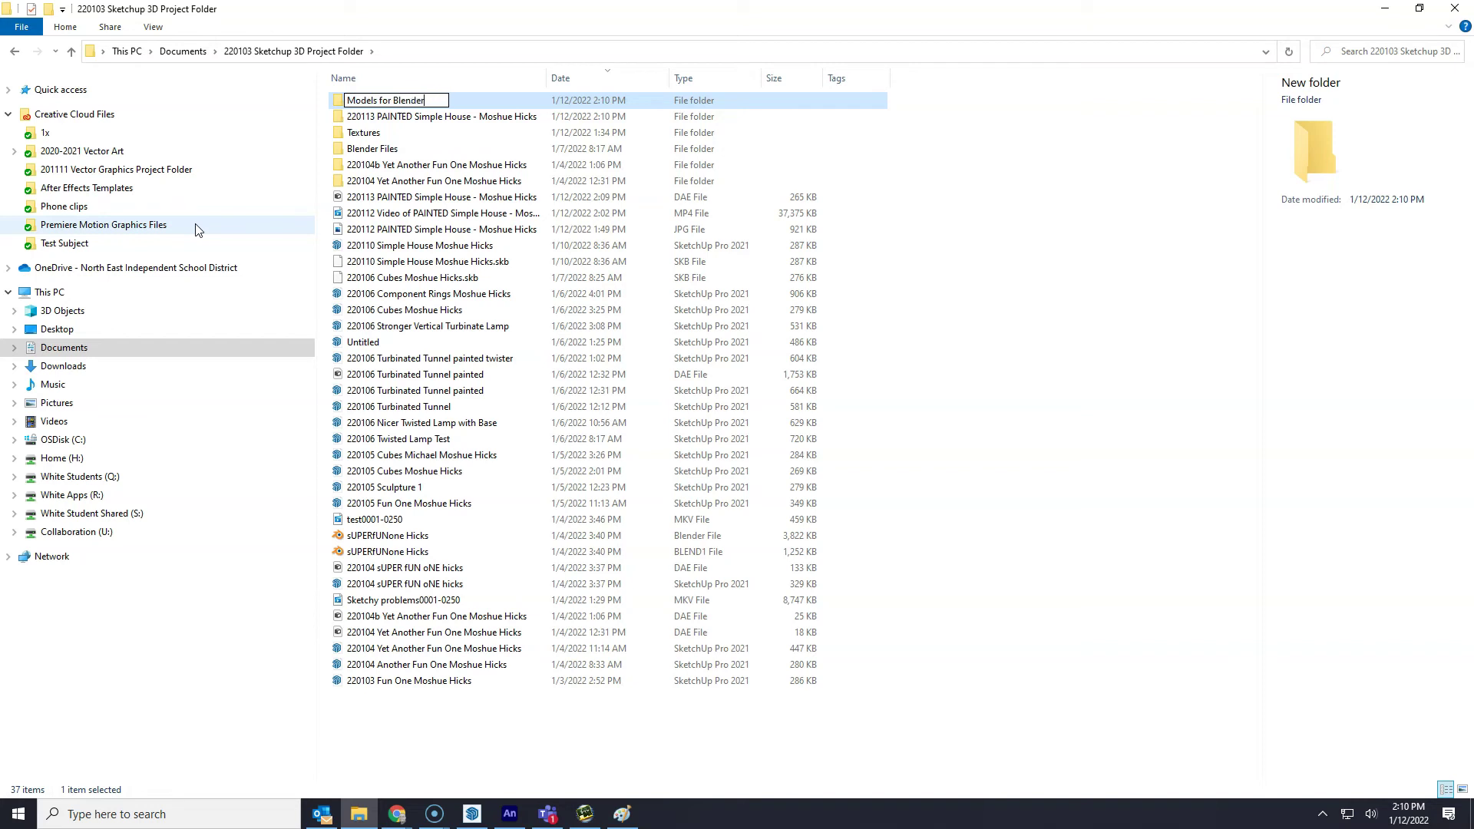
left_click(473, 118)
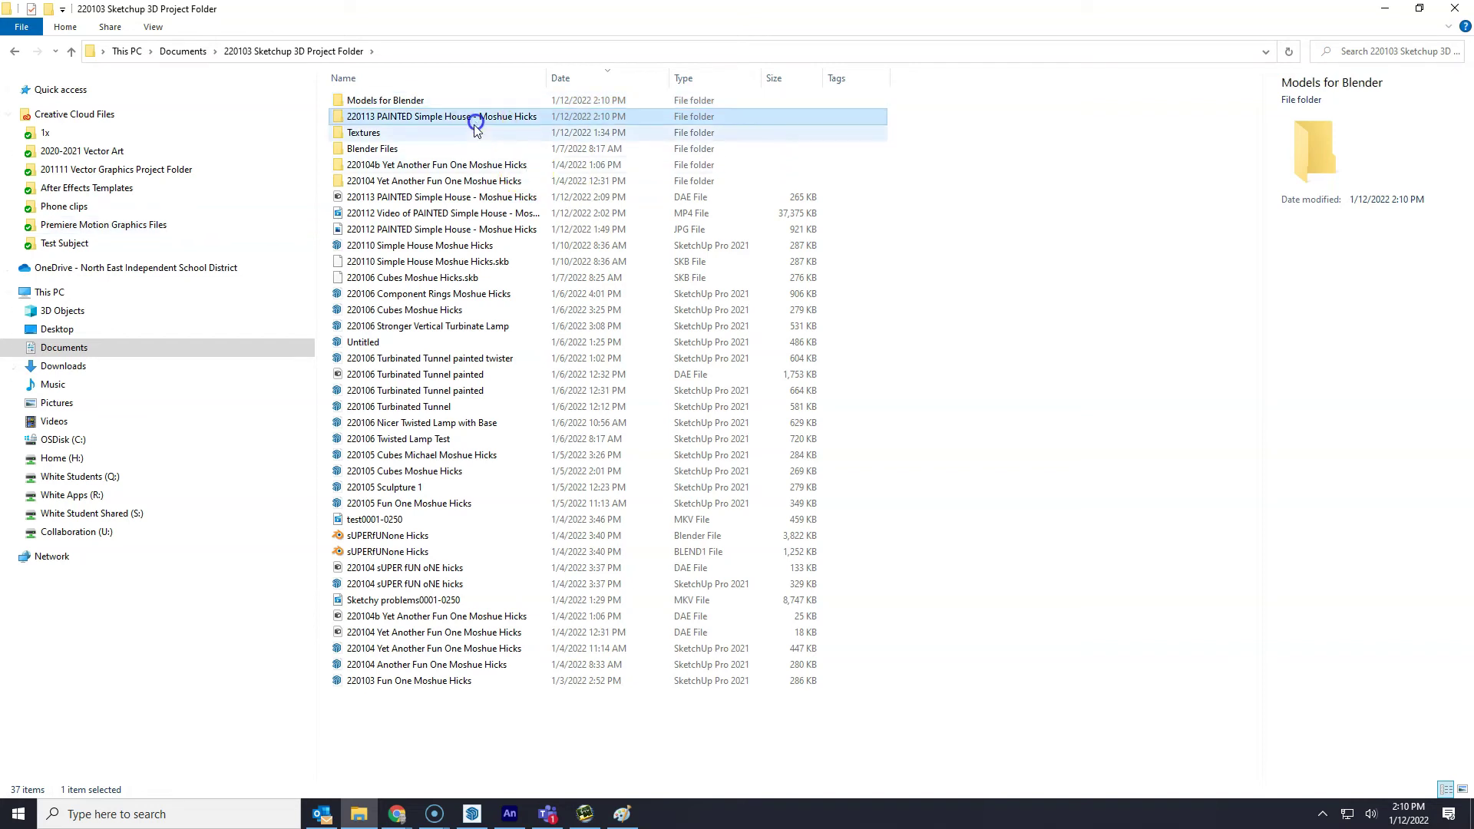
left_click(419, 198)
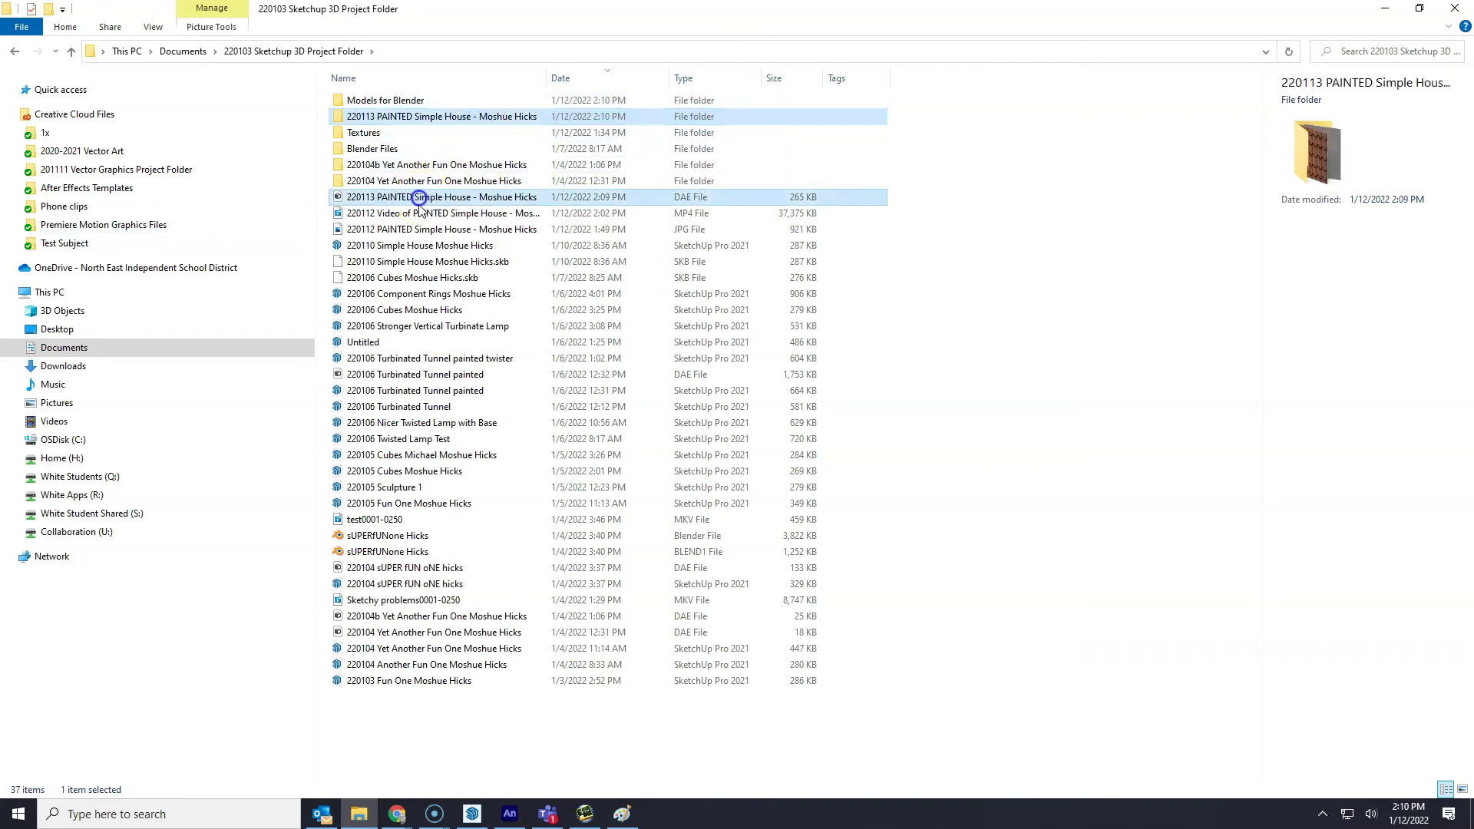
left_click(399, 100)
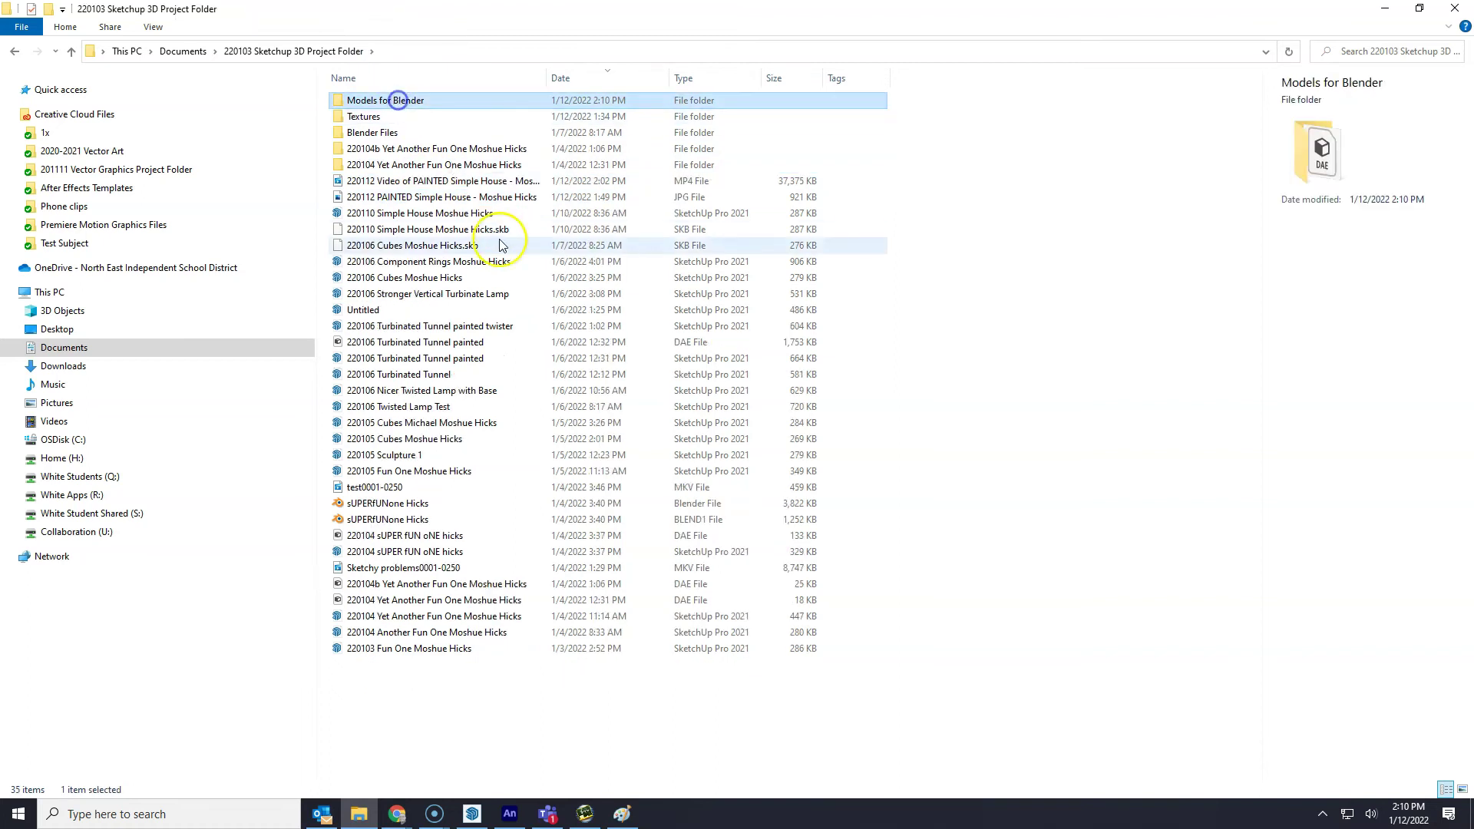
- Open Models for Blender and inspect its 220113 texture folder and 264 KB DAE file
double_click(391, 100)
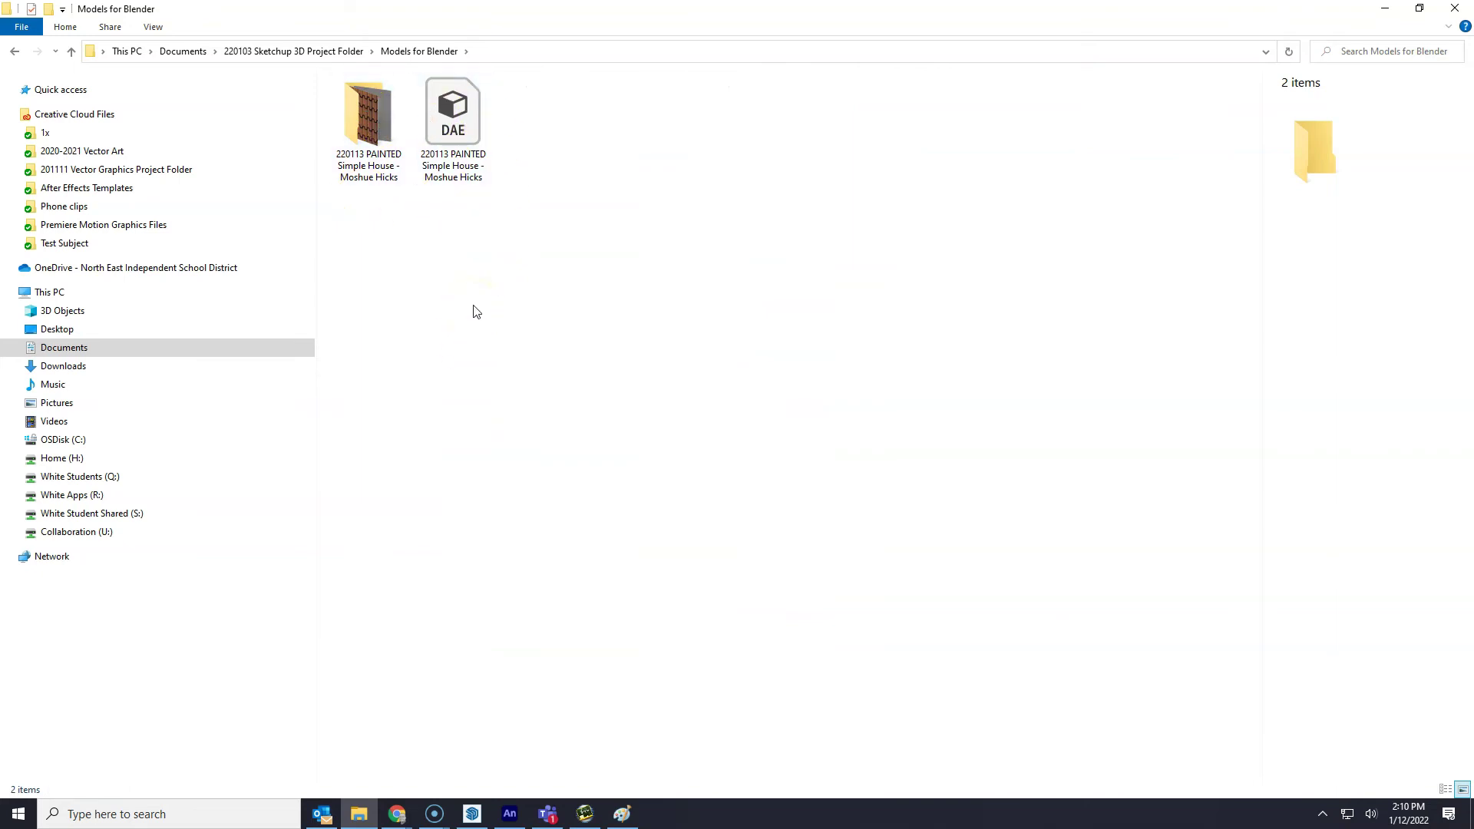
left_click(371, 134)
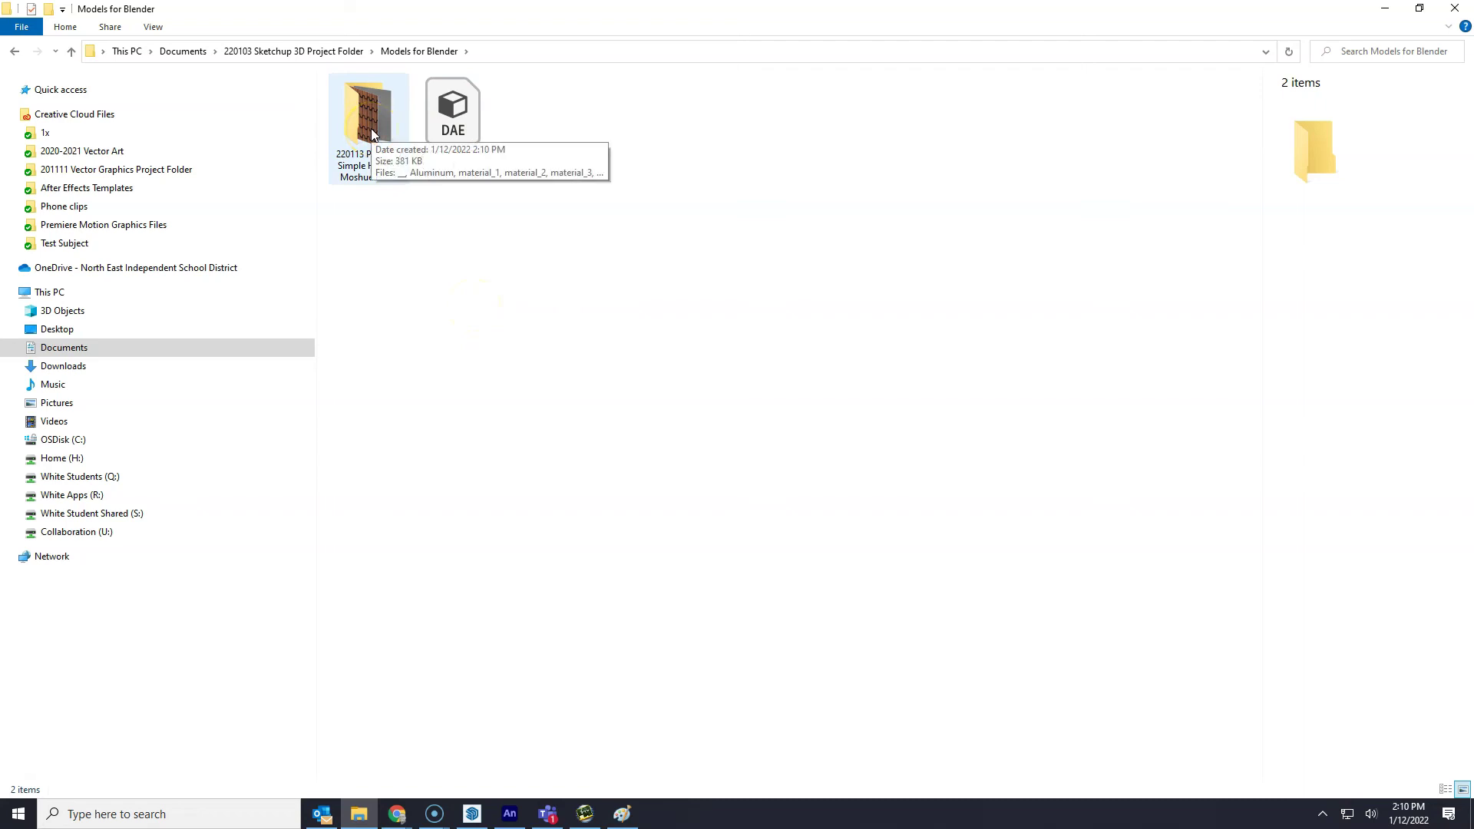
left_click(385, 137)
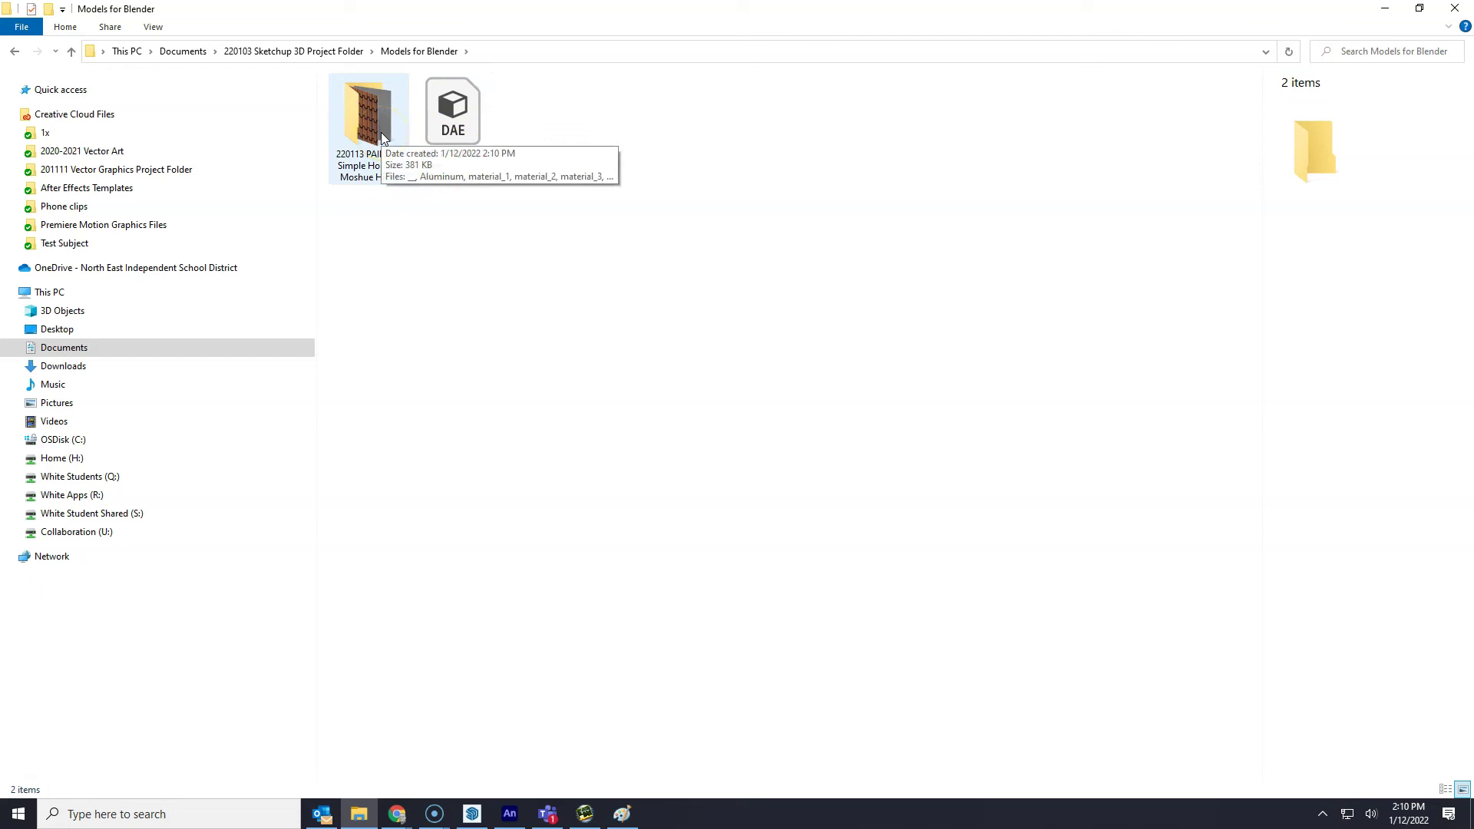
left_click(394, 168)
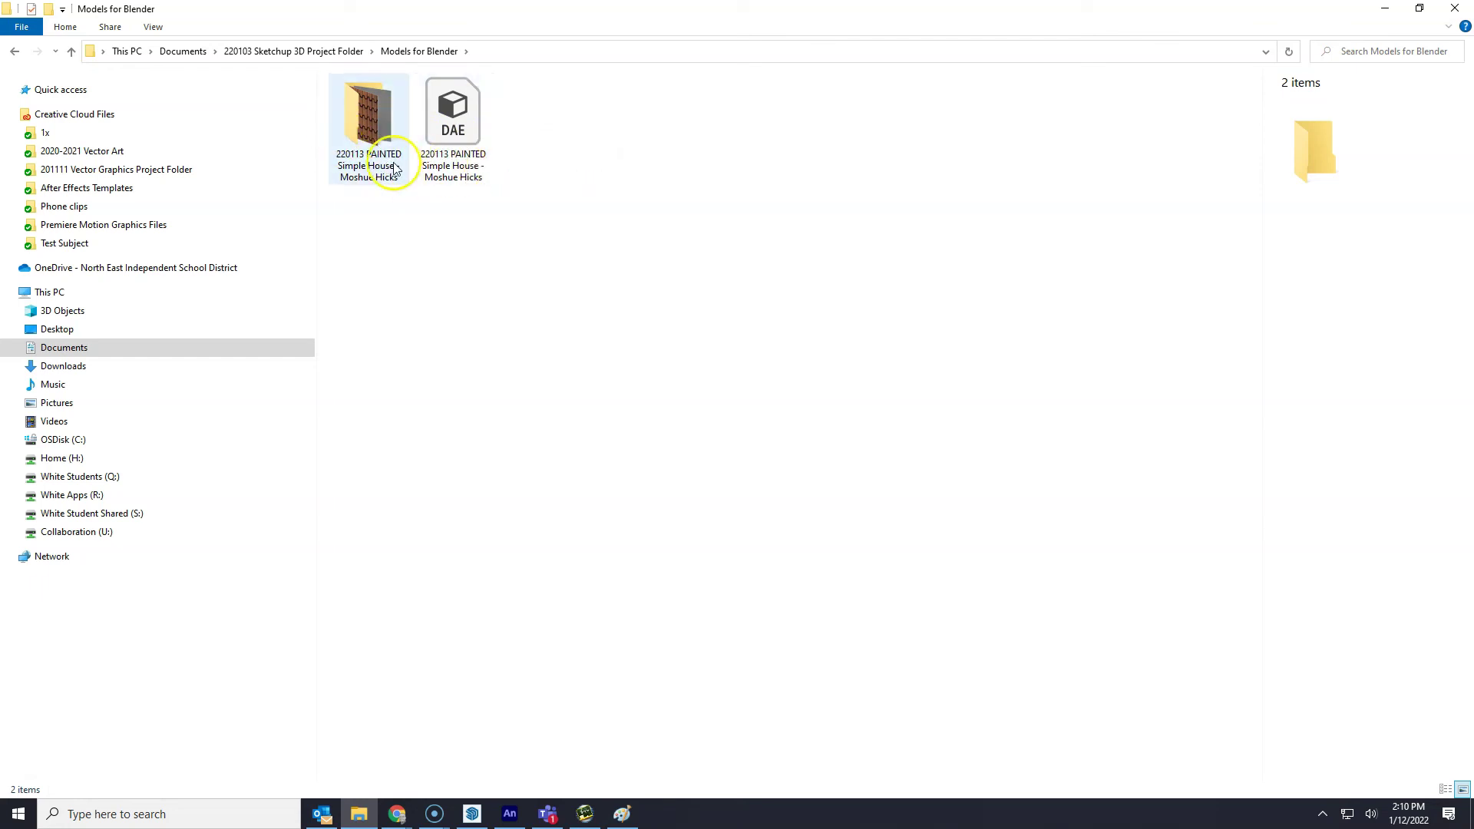
left_click(456, 165)
left_click(399, 172)
left_click(434, 169)
left_click(371, 142)
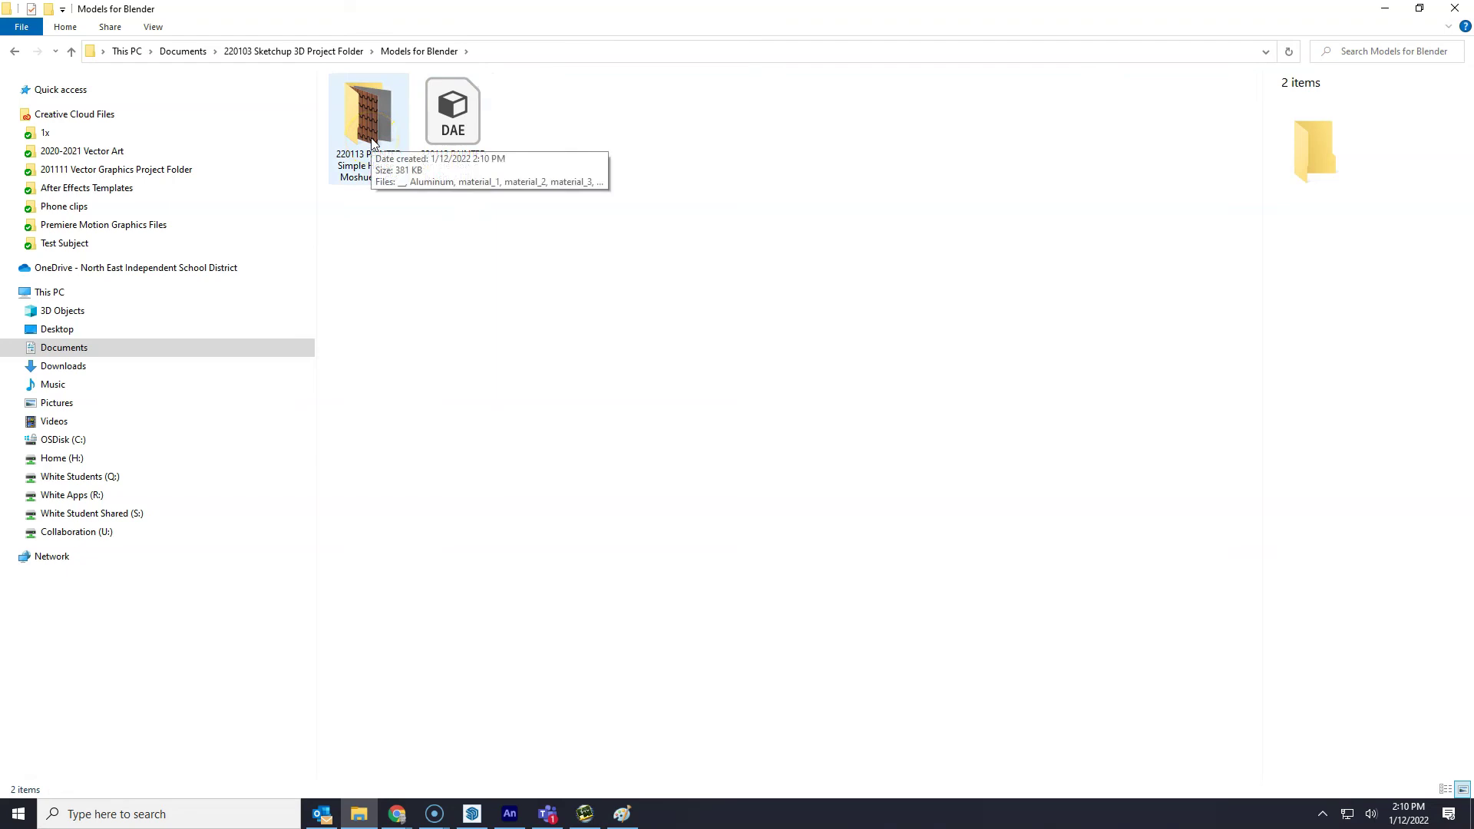
left_click(453, 115)
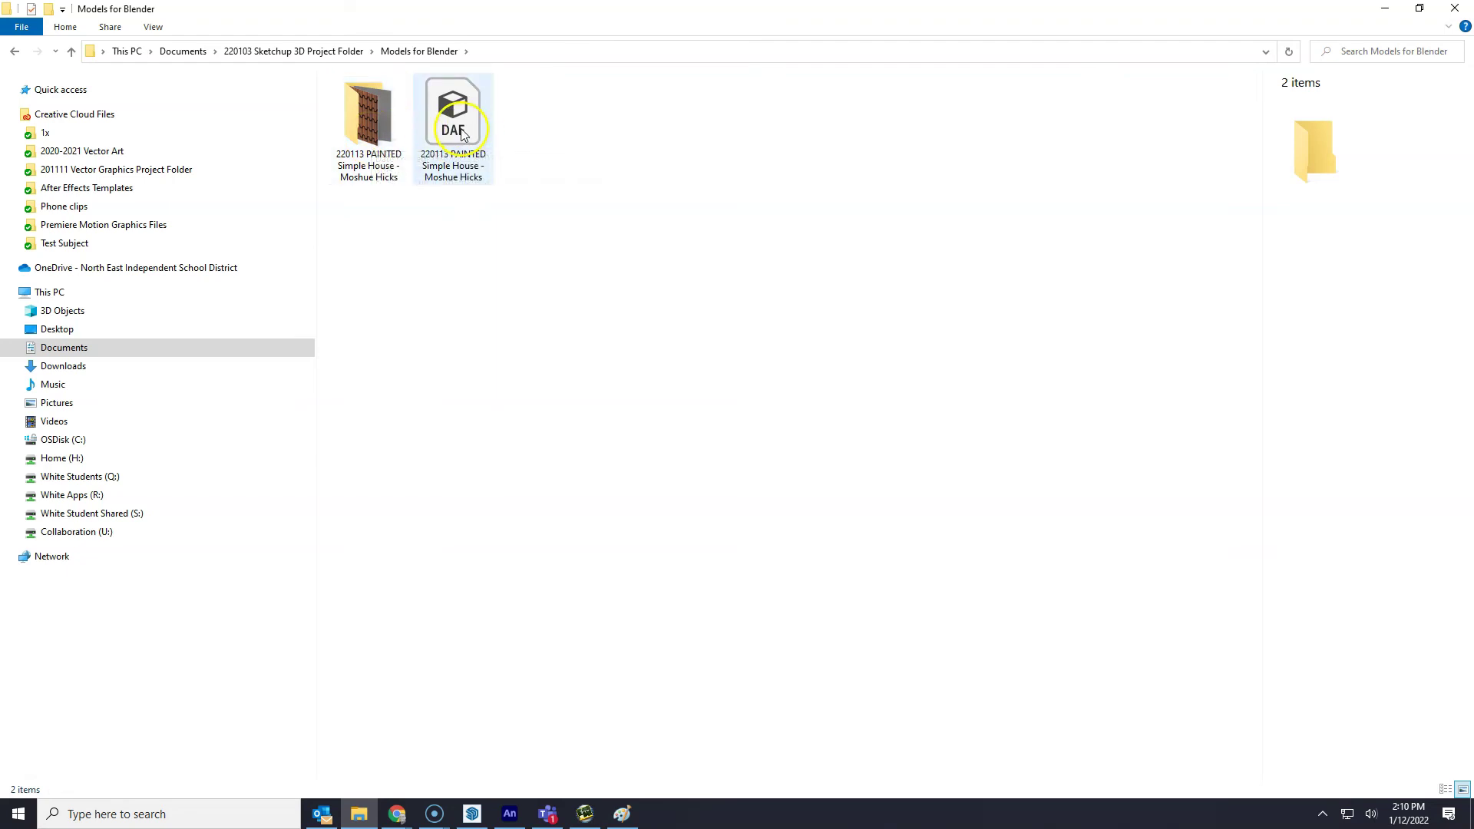
left_click(484, 96)
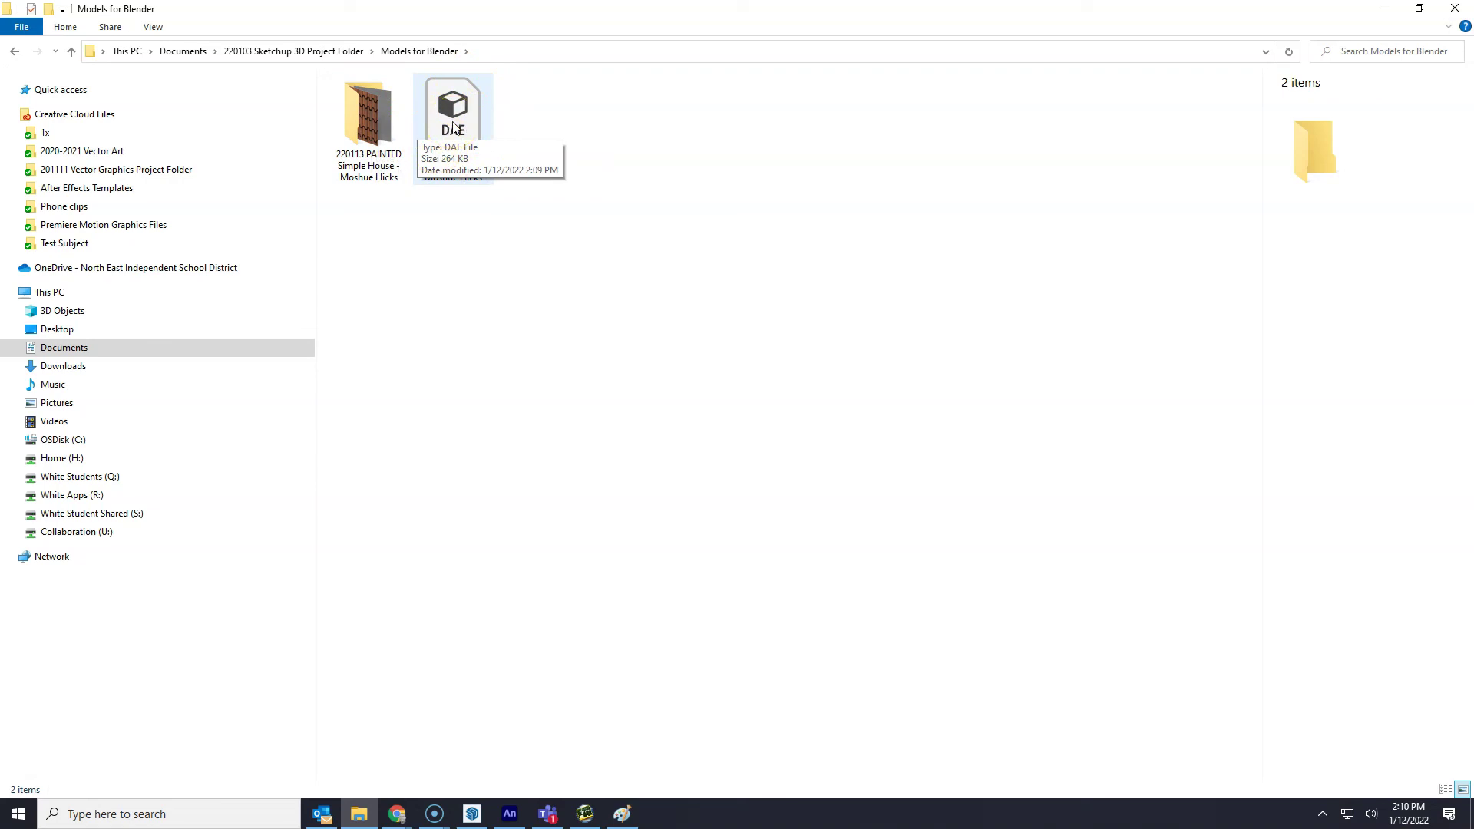
left_click(364, 115)
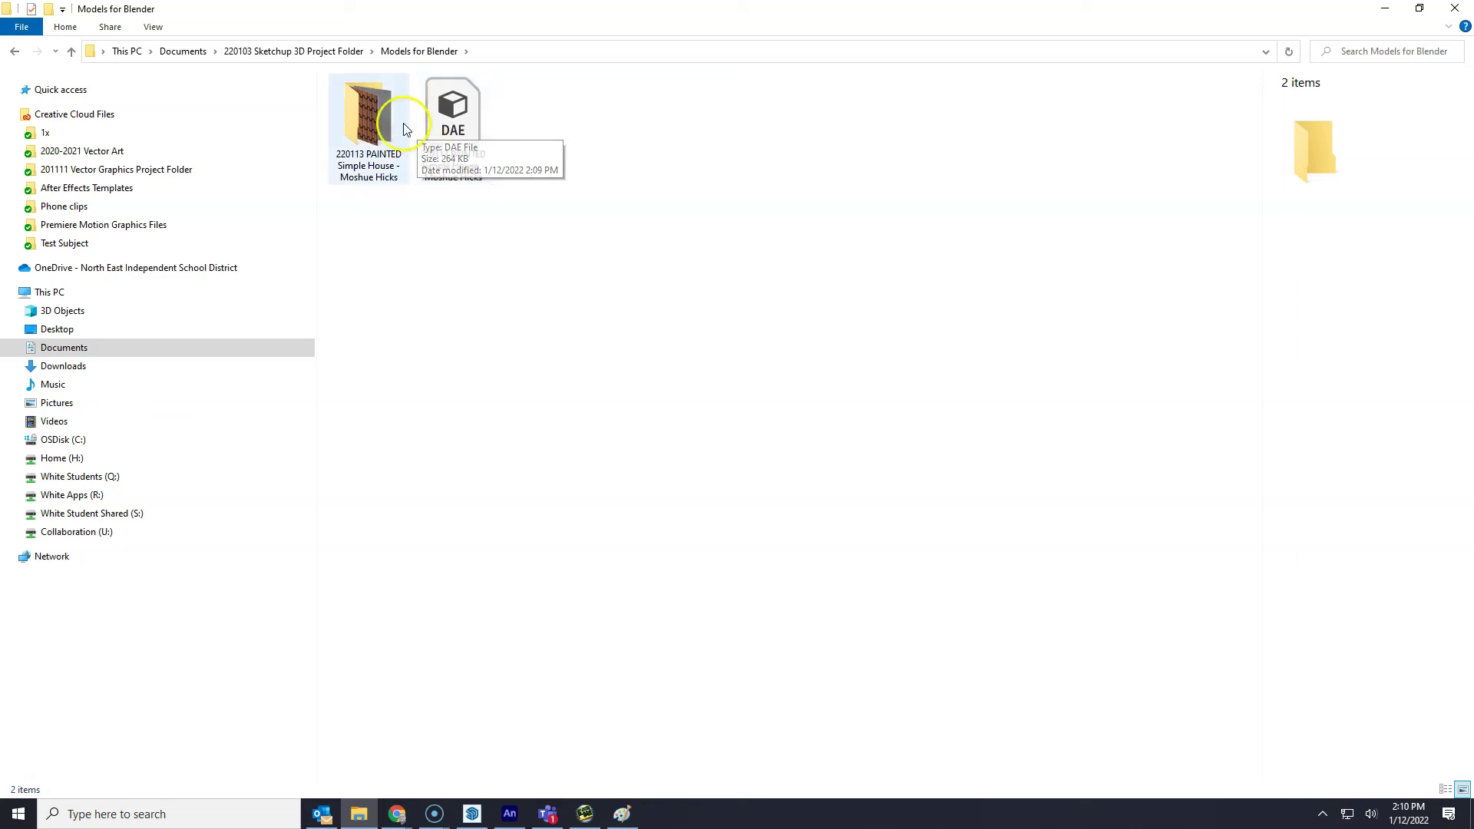
left_click(449, 118)
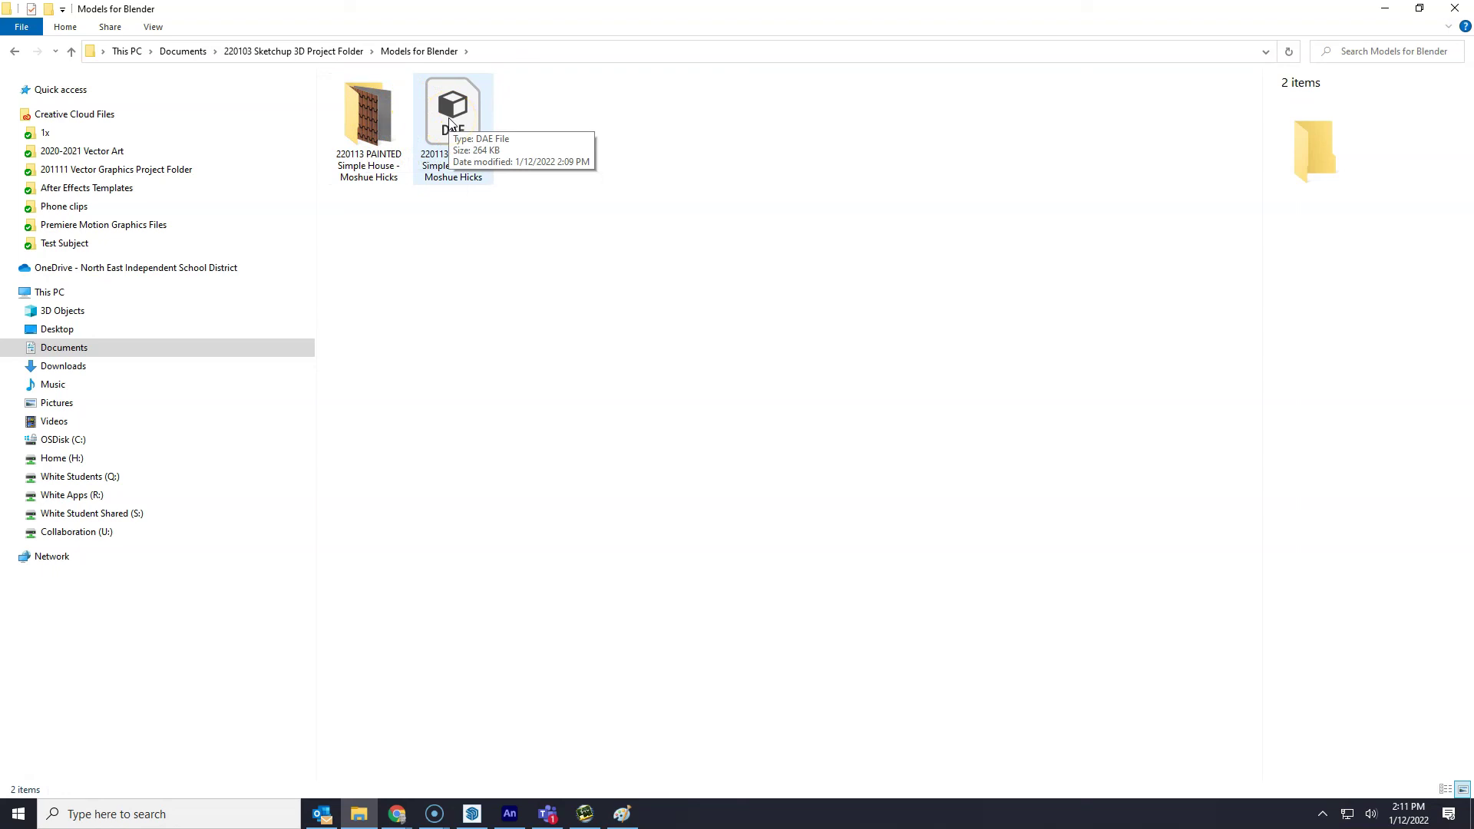
left_click(433, 162)
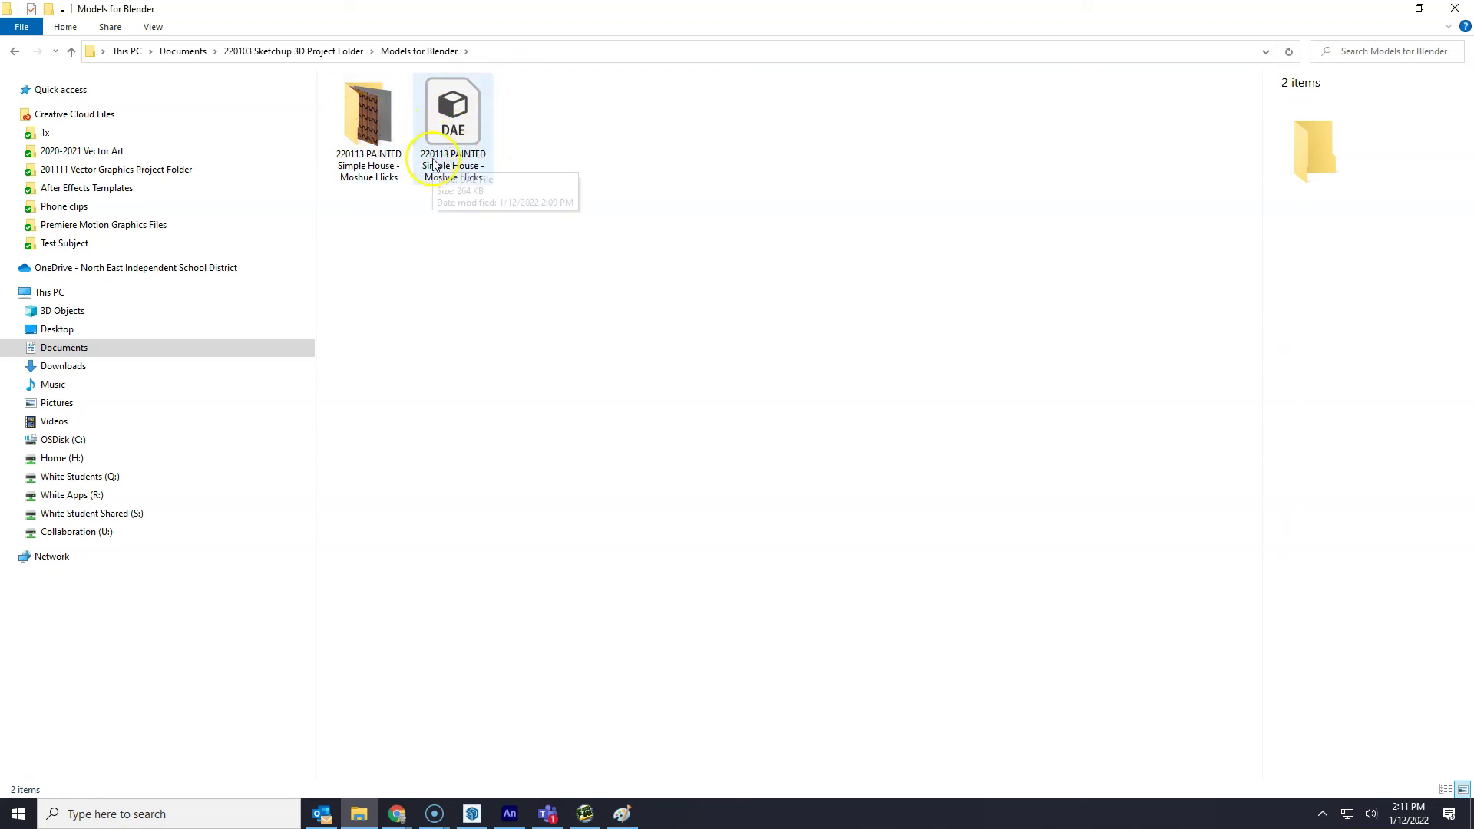